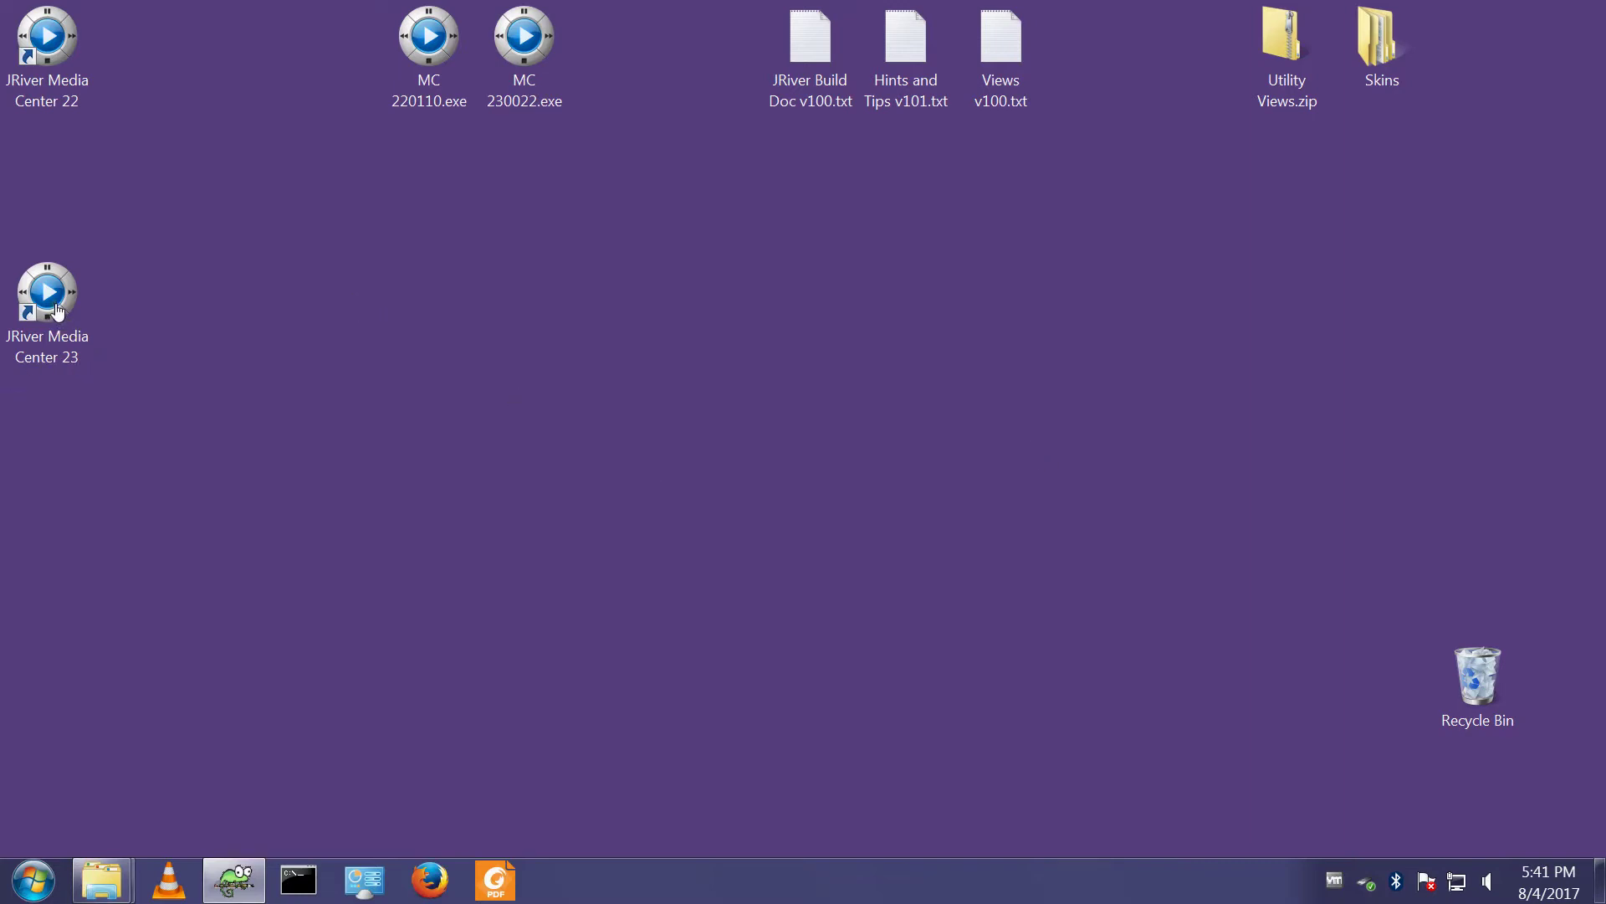
- Launch JRiver Media Center 23 and show the audio library's albums
{"action": "left_click", "coordinate": [52, 311]}
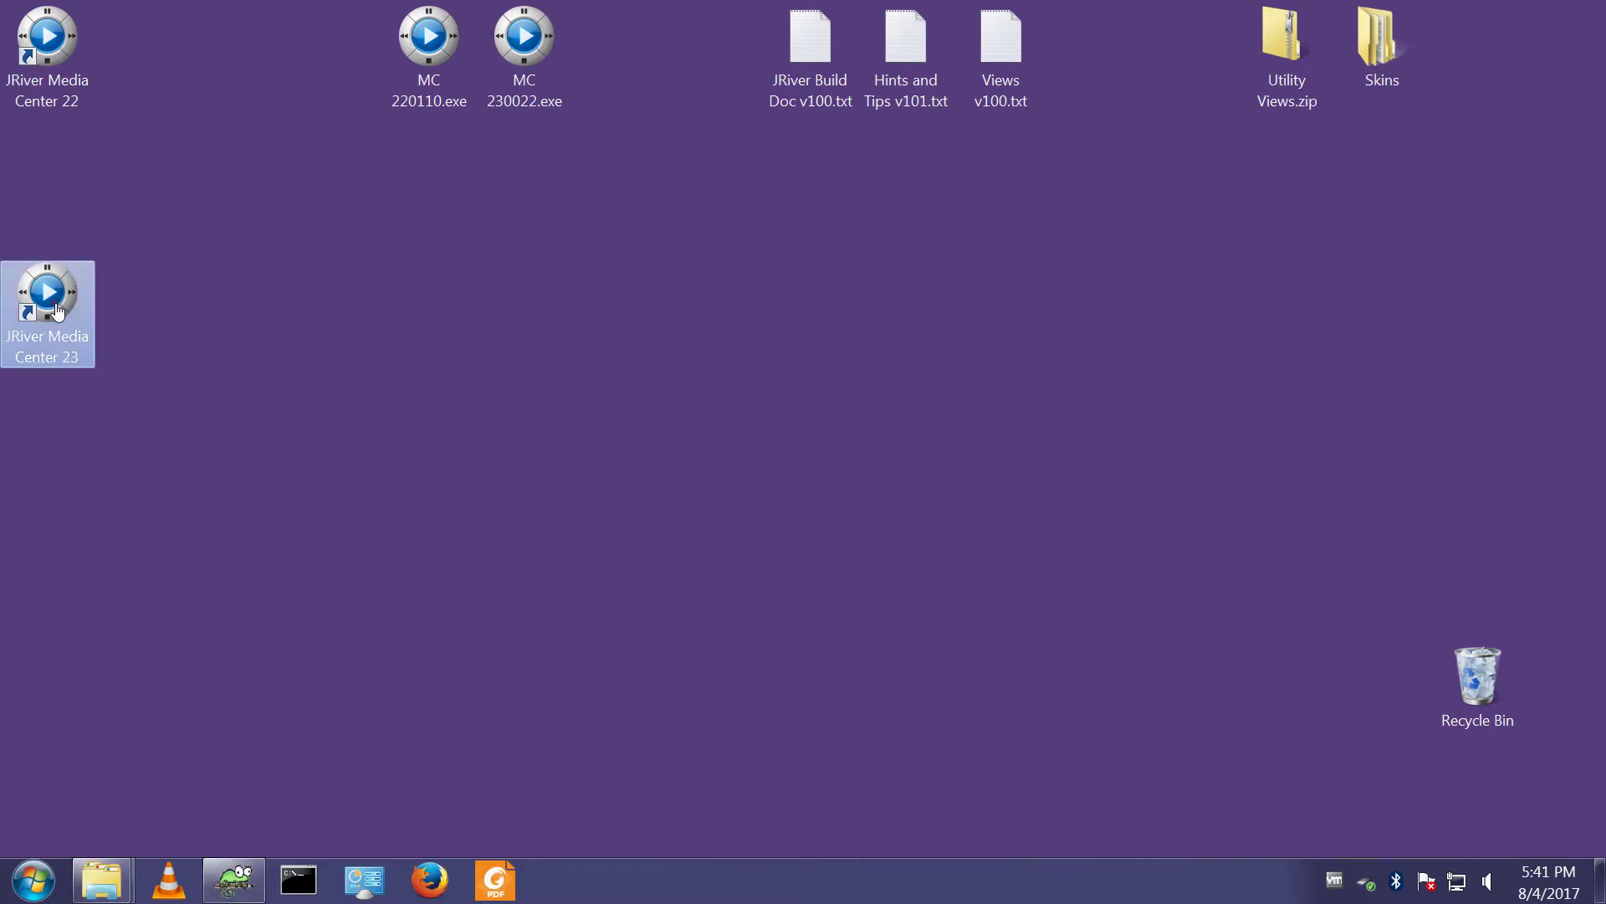
{"action": "left_click", "coordinate": [183, 351]}
{"action": "double_click", "coordinate": [51, 314]}
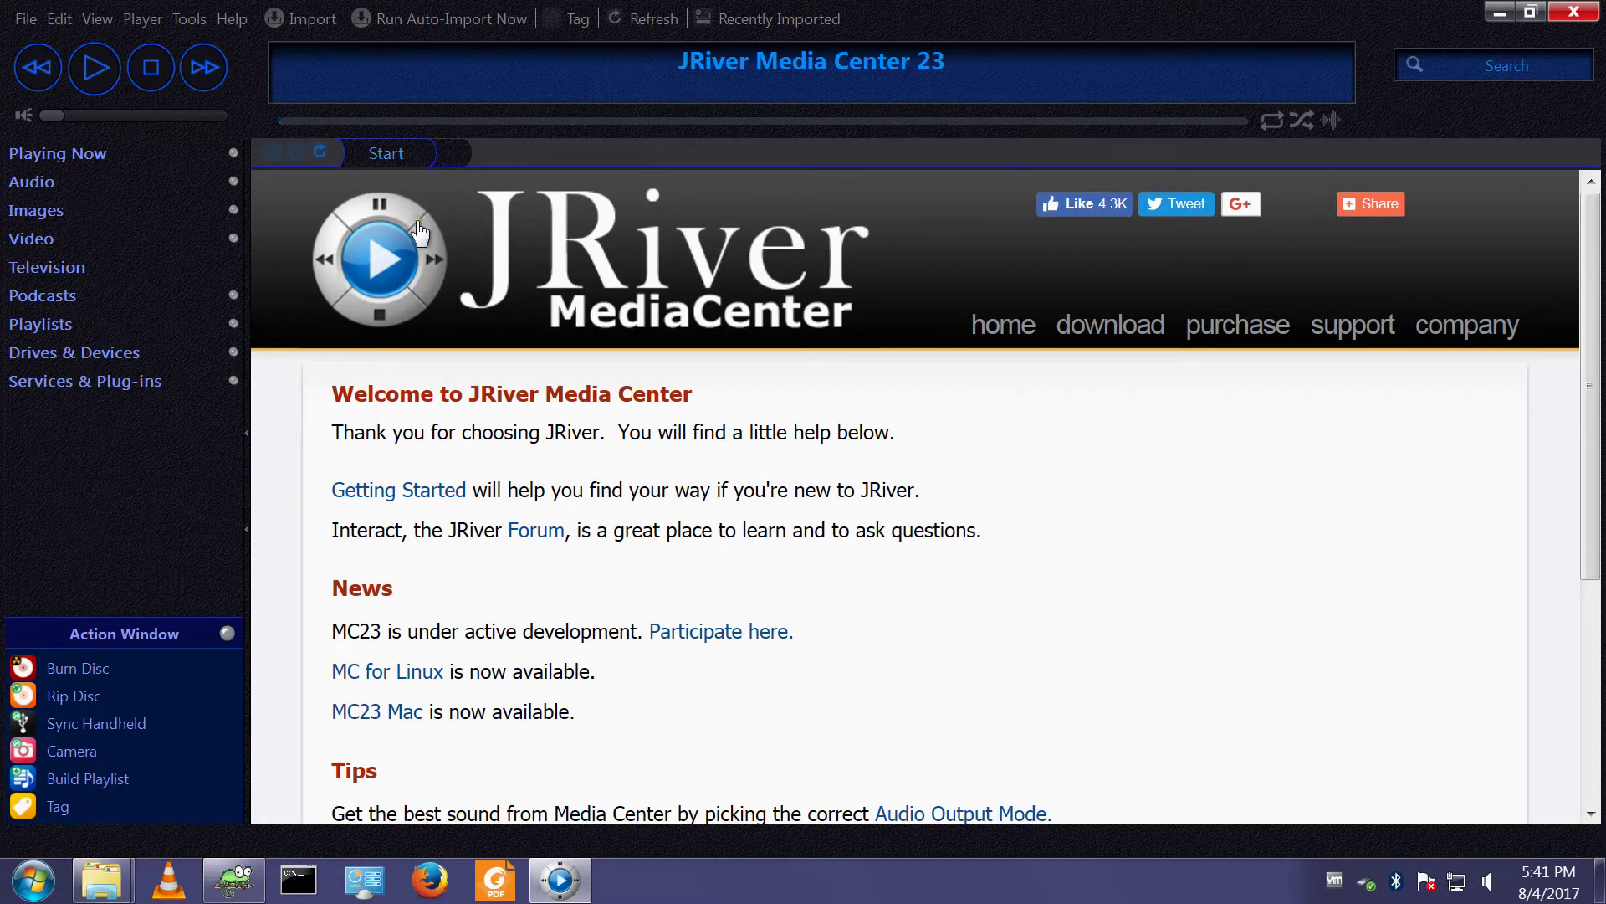
{"action": "left_click", "coordinate": [34, 185]}
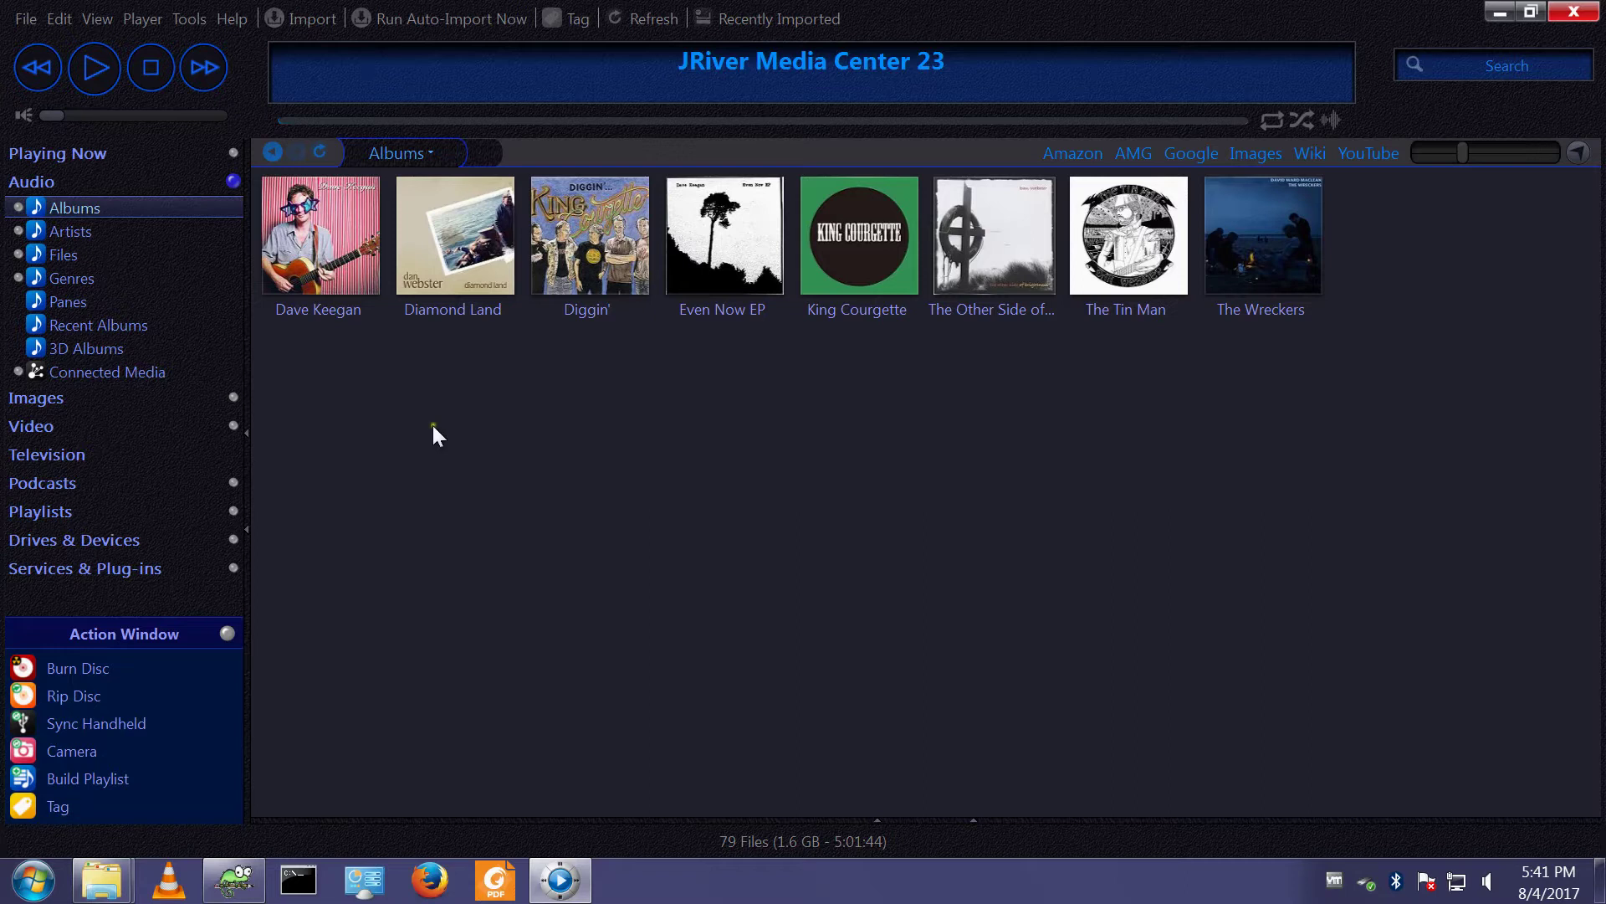
- Show the Diamond Land album's tags and file list, and select the track Falling to view its tags
{"action": "left_click", "coordinate": [454, 284]}
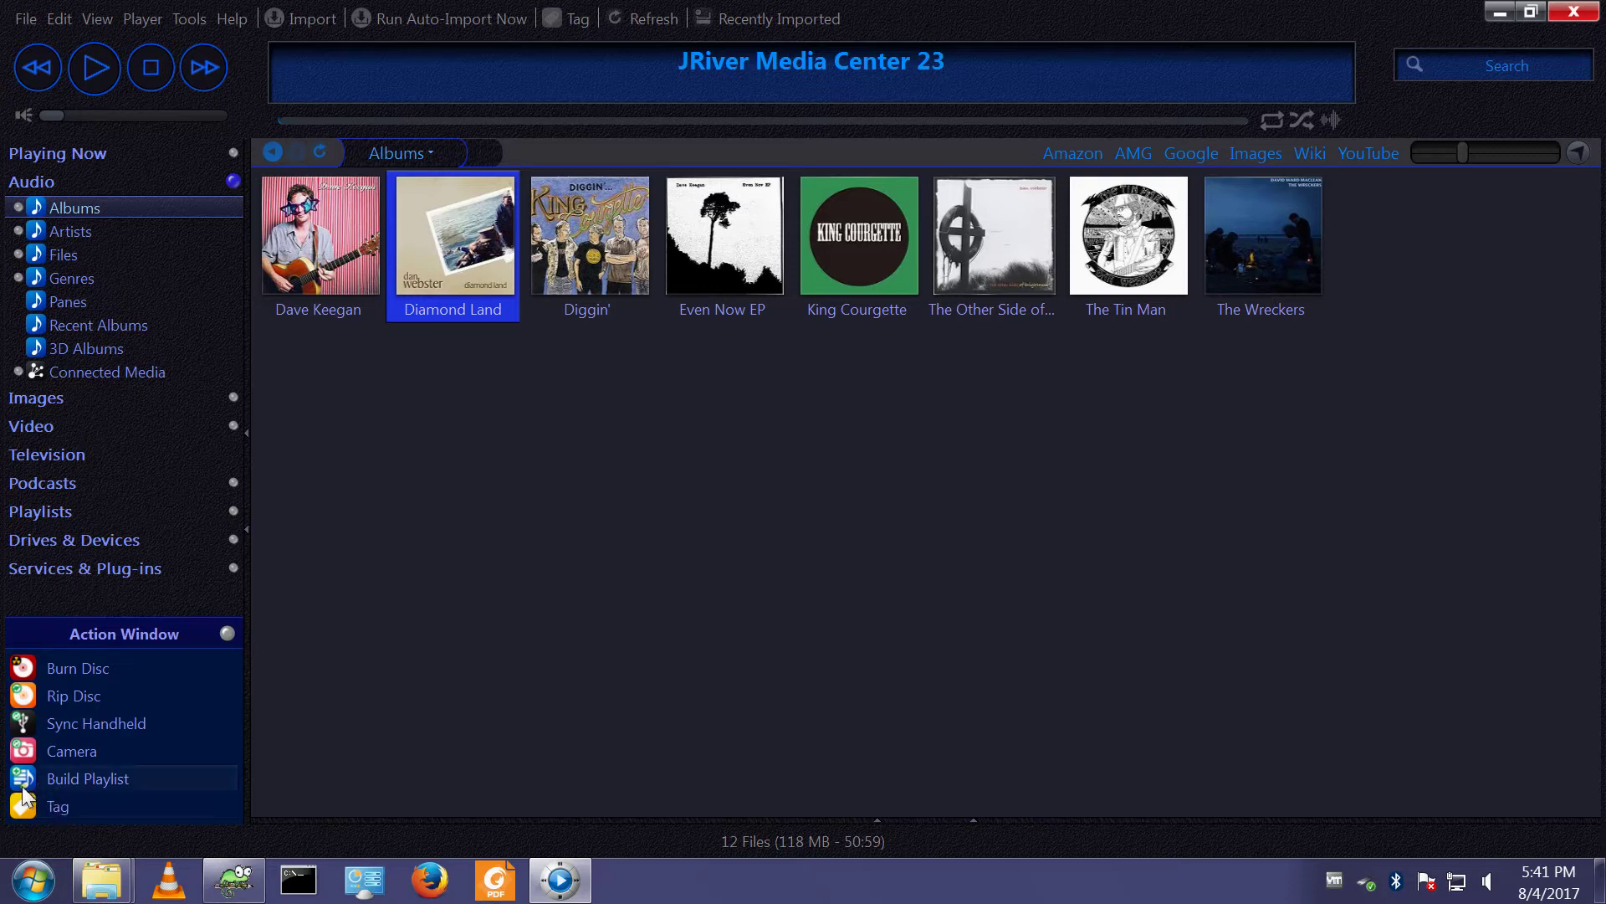
{"action": "left_click", "coordinate": [60, 808]}
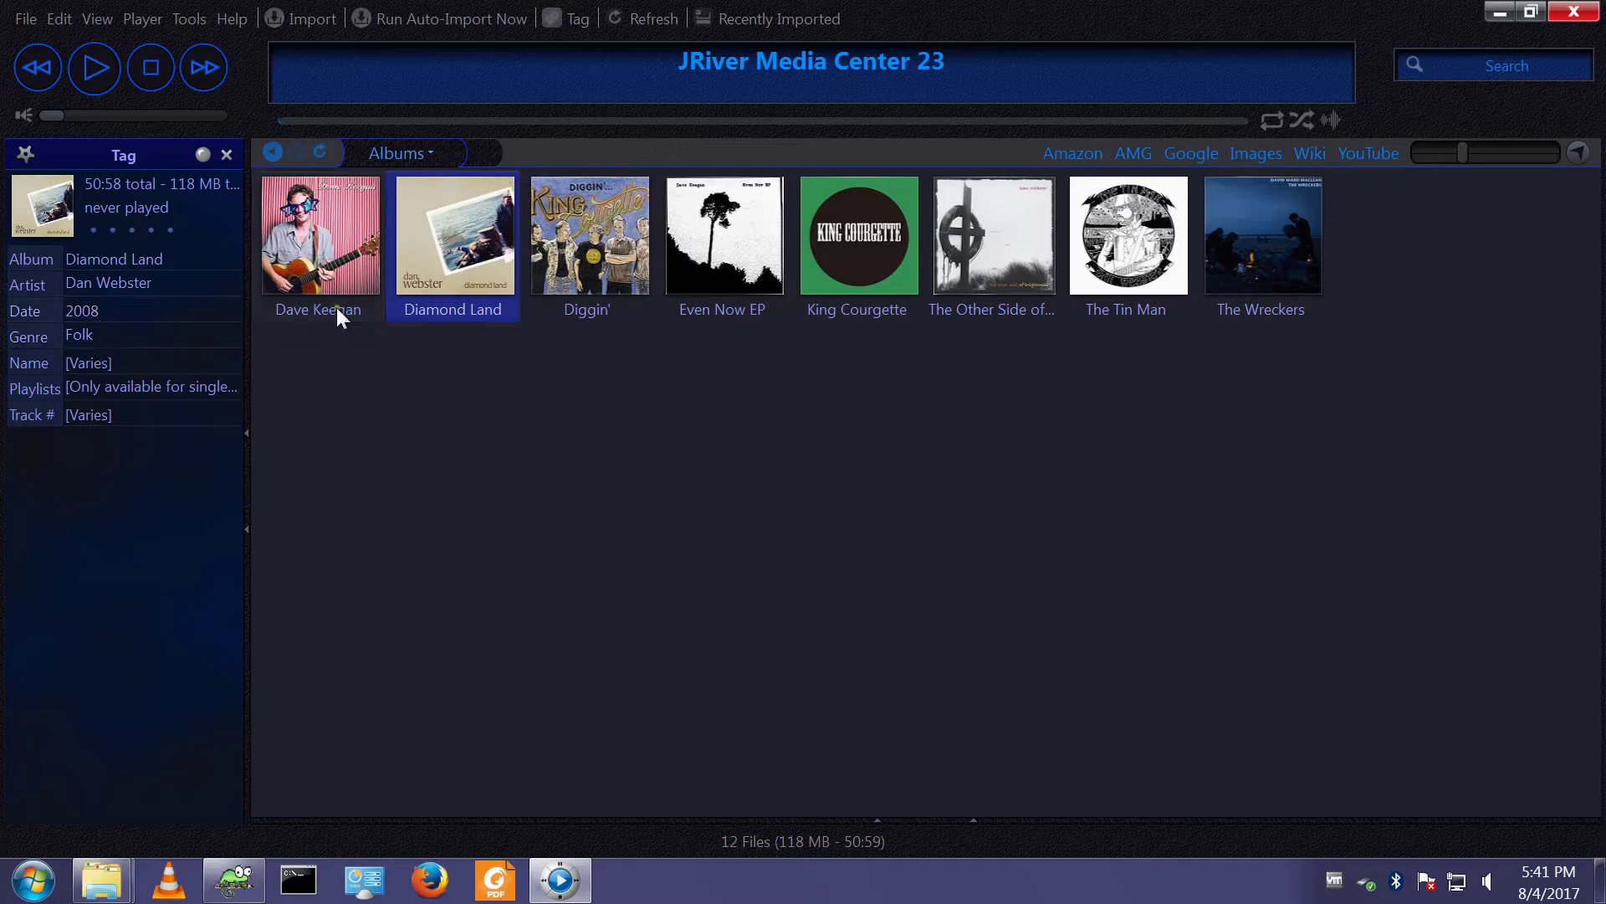
{"action": "mouse_move", "coordinate": [469, 299]}
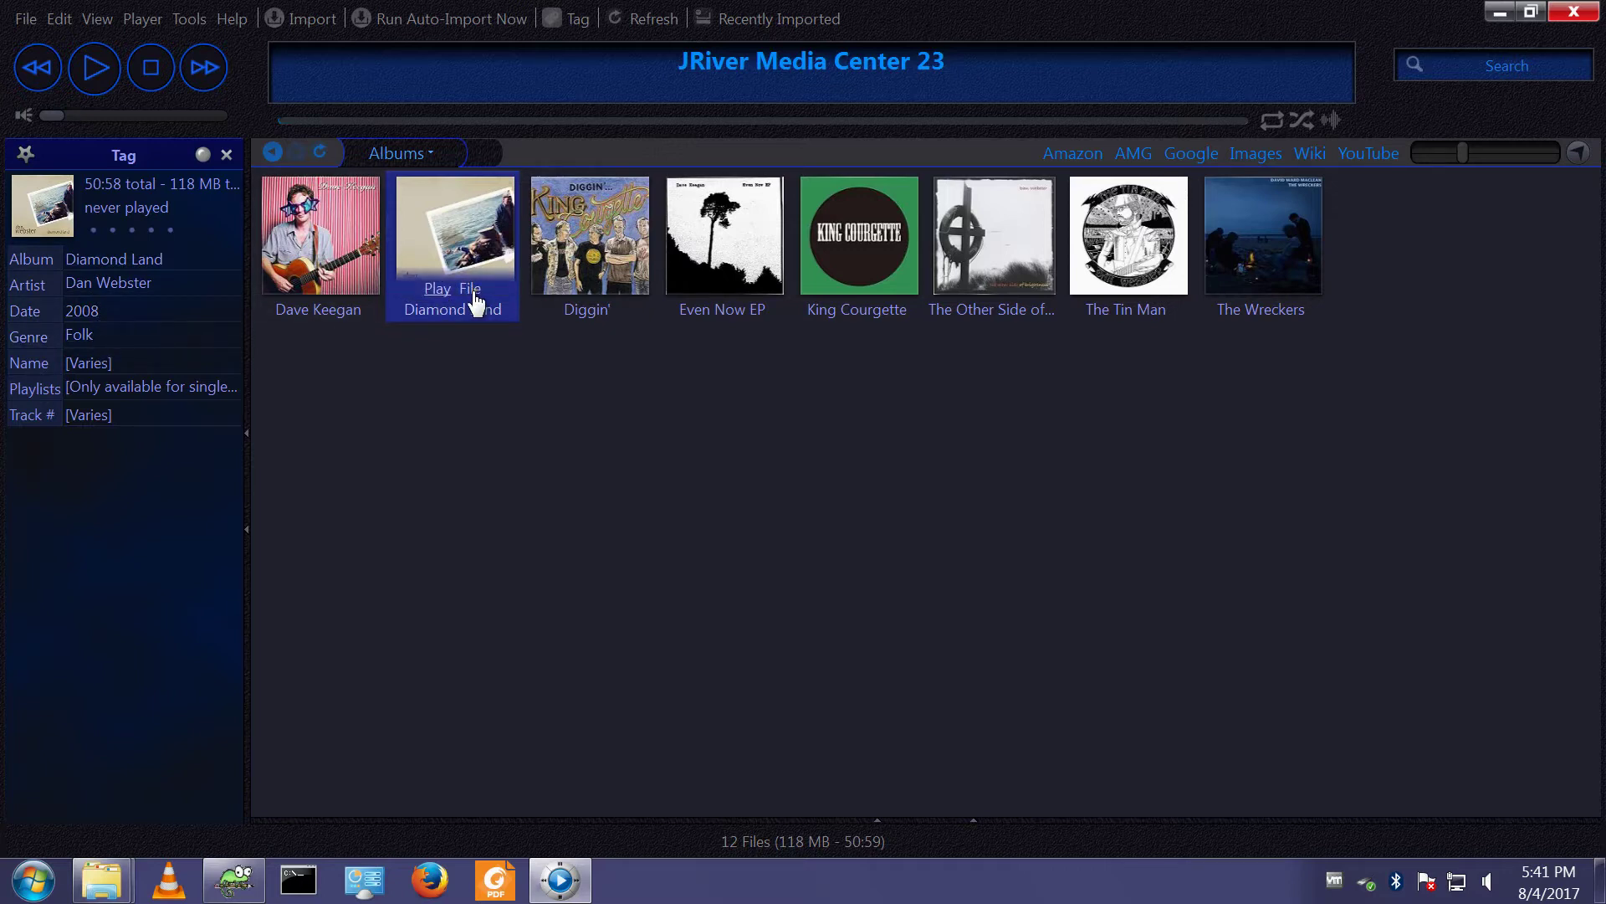
{"action": "left_click", "coordinate": [470, 289]}
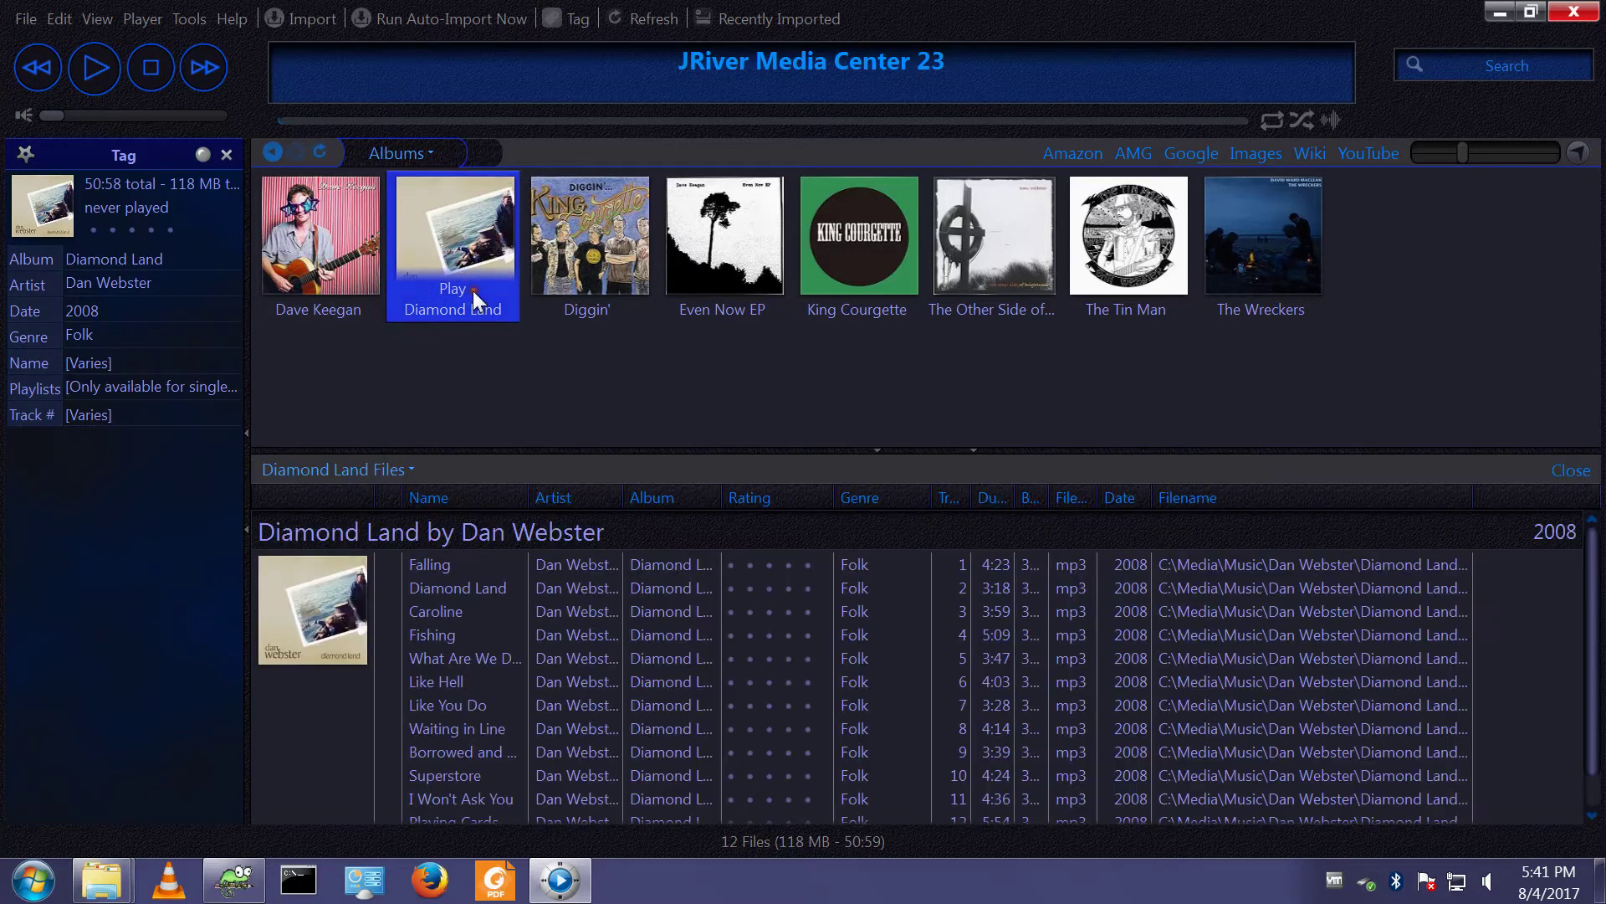
{"action": "left_click", "coordinate": [448, 565]}
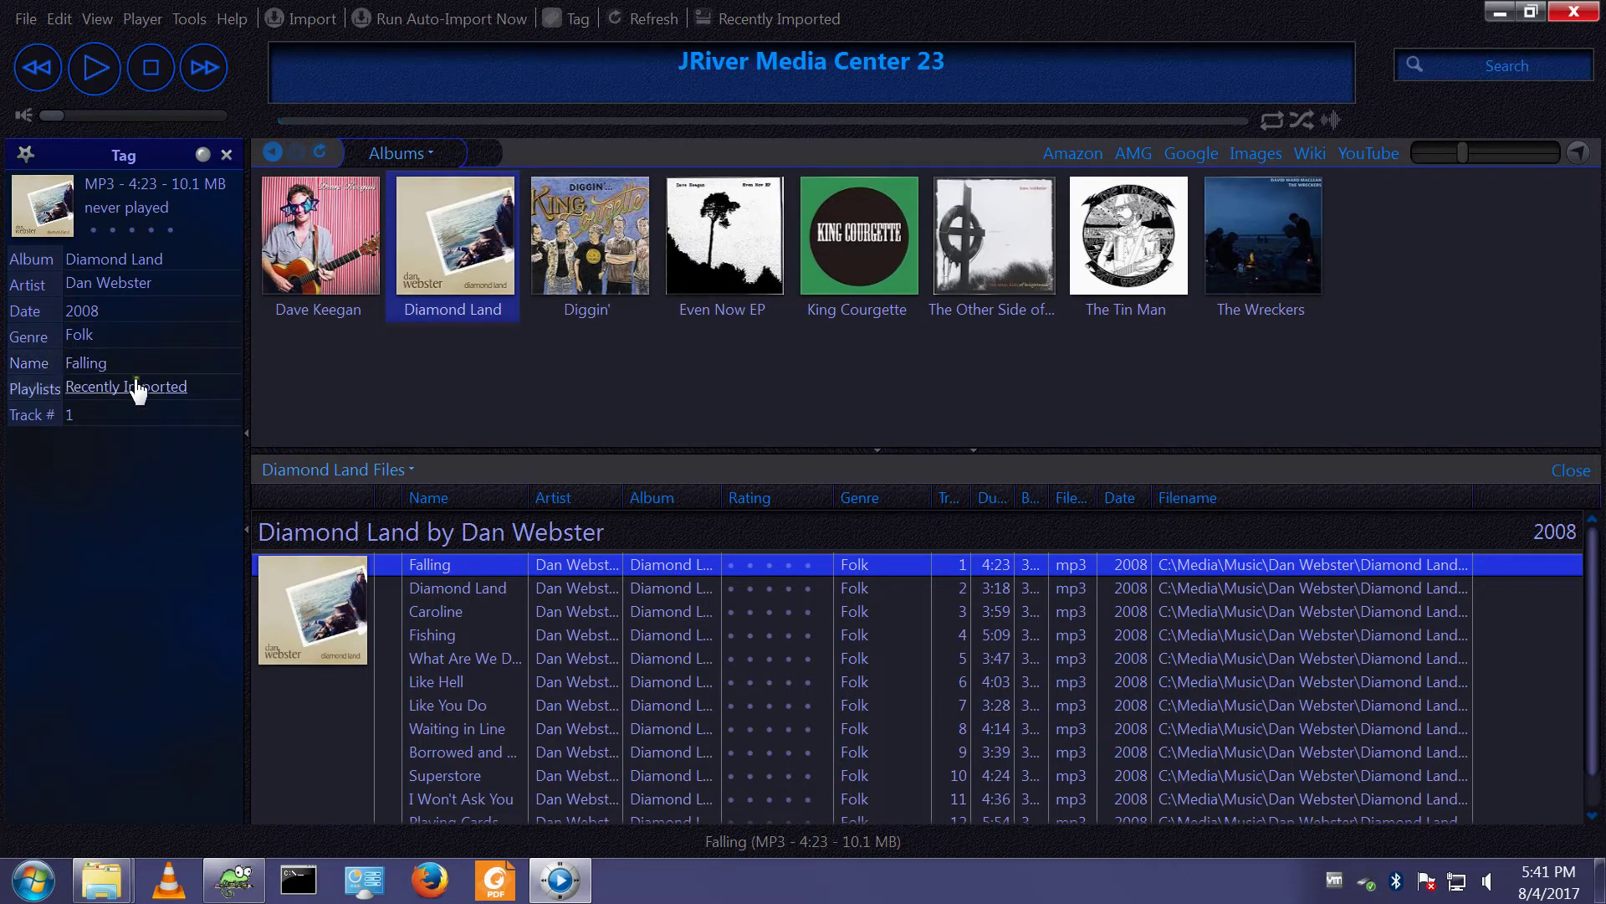
- Reselect the whole Diamond Land album and repeatedly close and reopen its tags, alternating the compact and full layouts and ending with the full one
{"action": "left_click", "coordinate": [434, 261]}
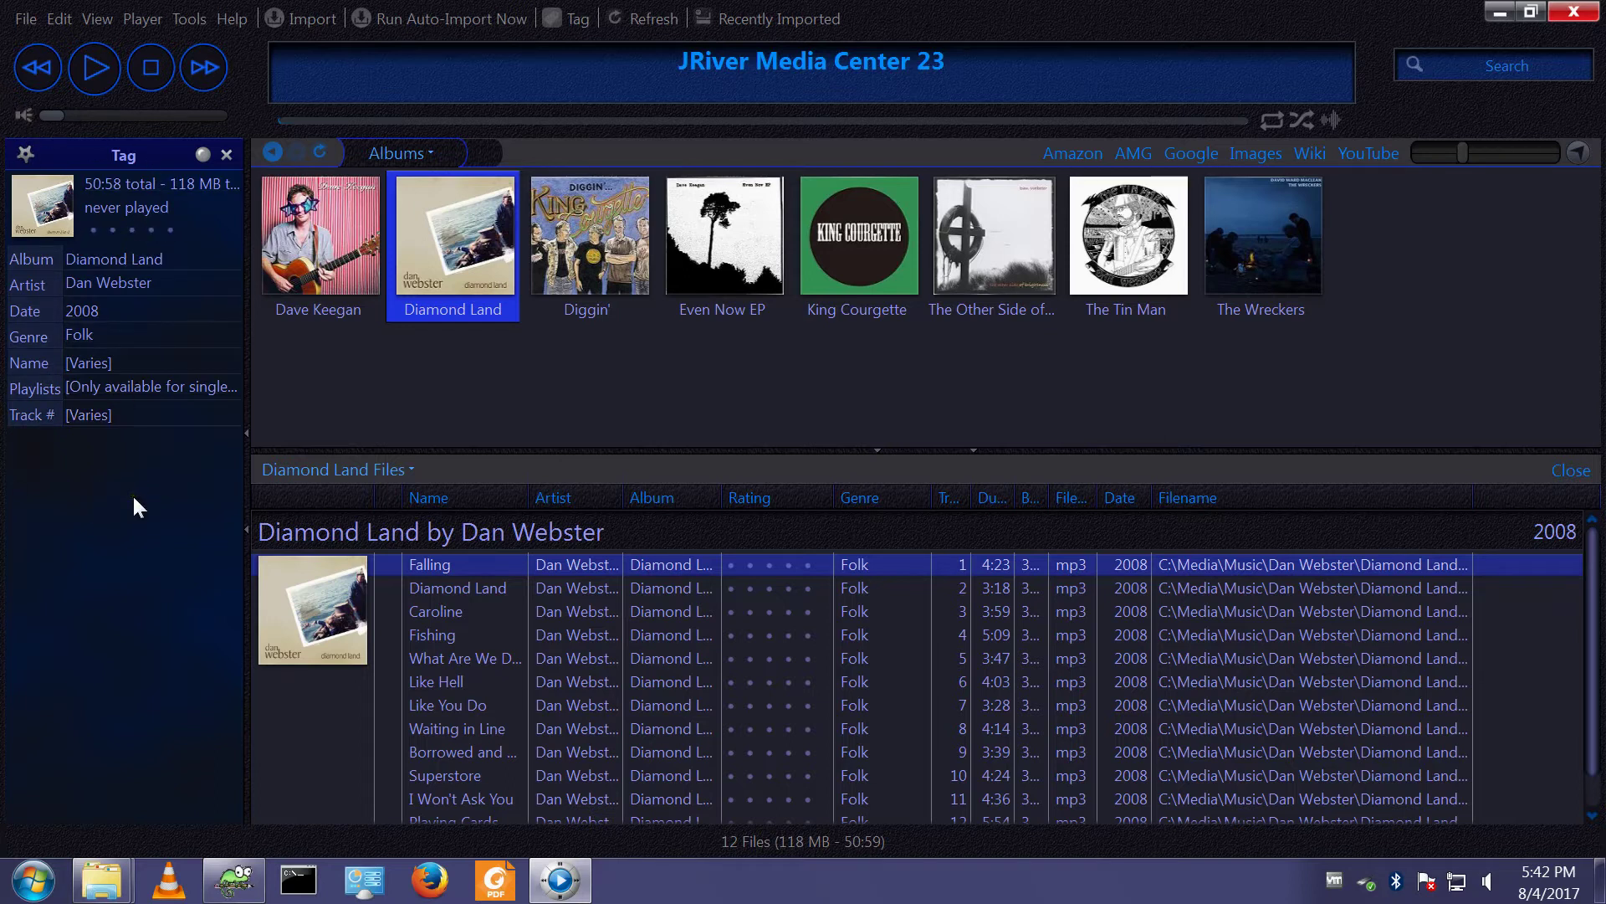
{"action": "left_click", "coordinate": [225, 154]}
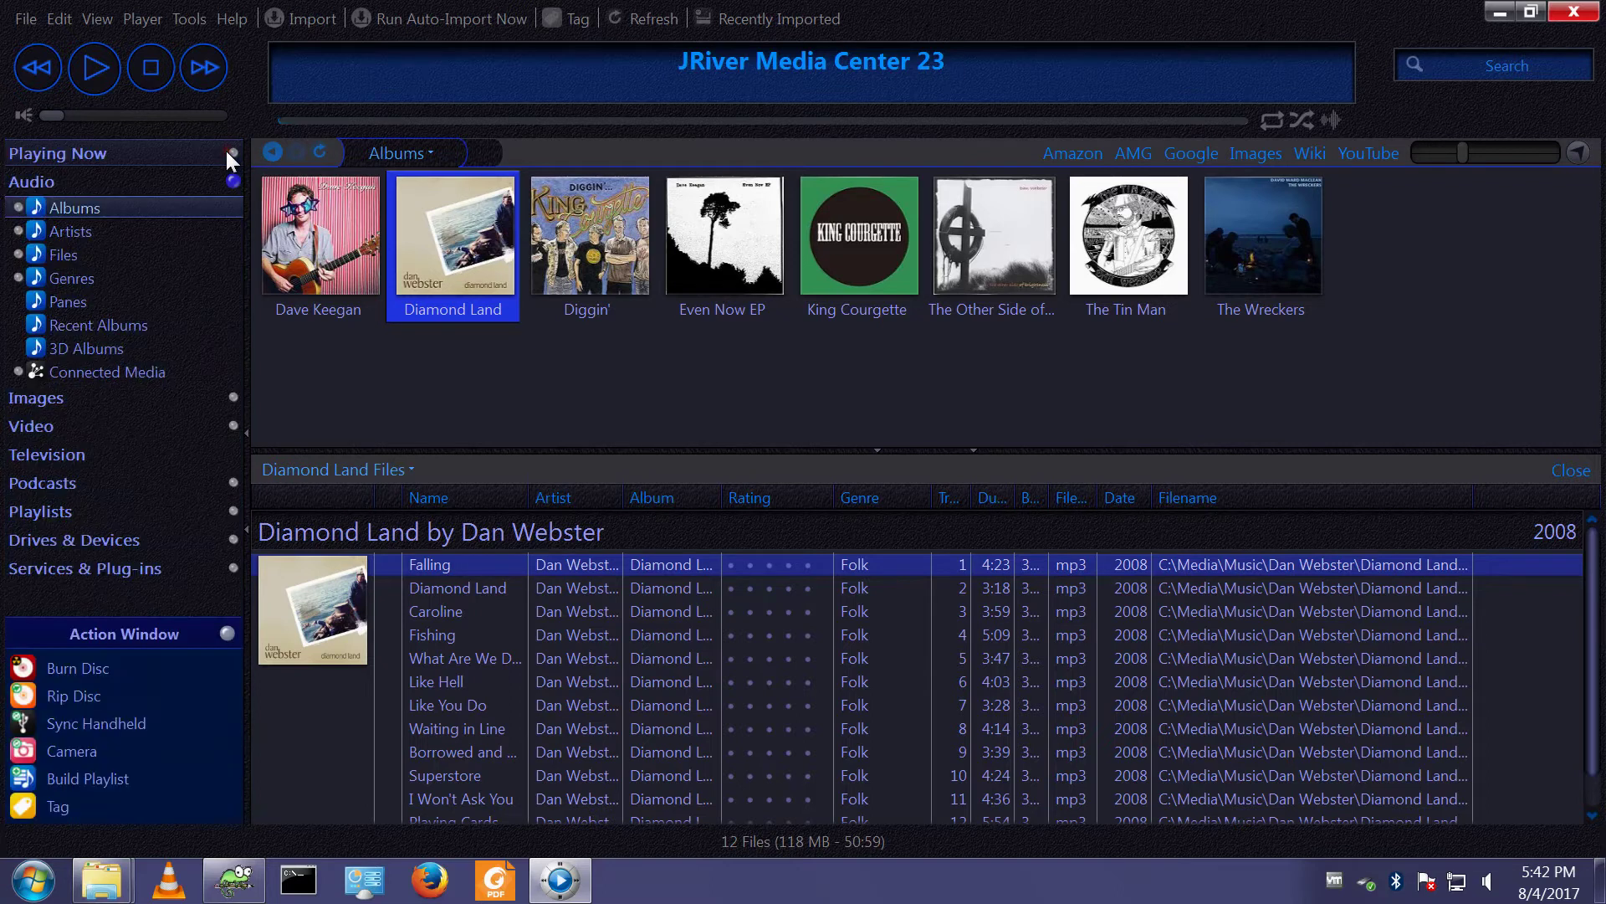
{"action": "left_click", "coordinate": [53, 803]}
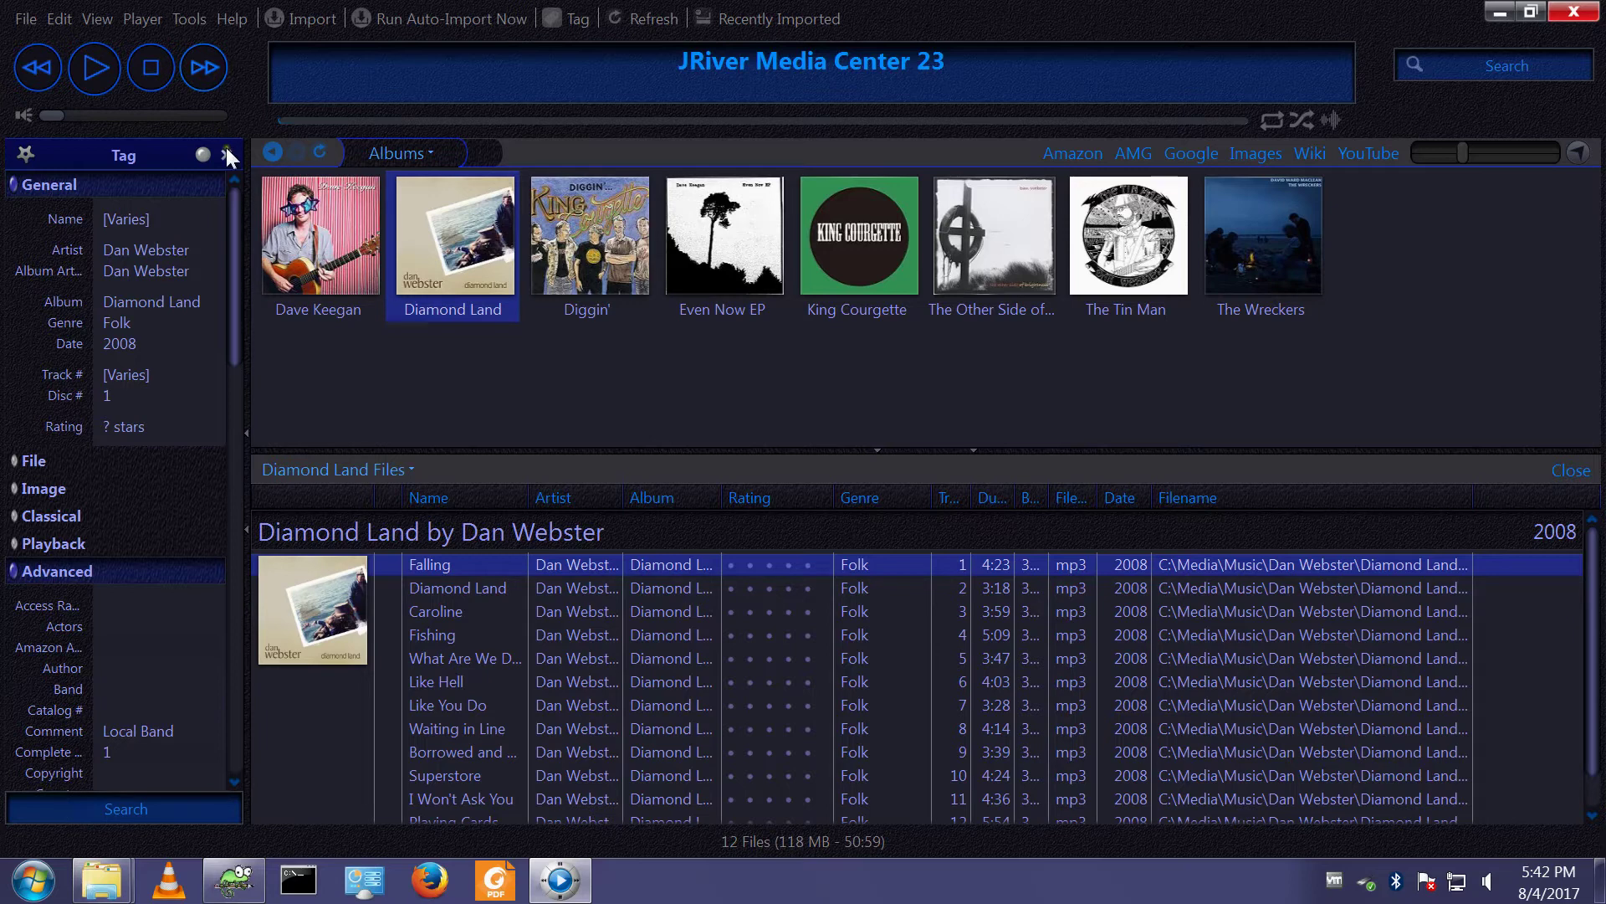
{"action": "left_click", "coordinate": [226, 154]}
{"action": "left_click", "coordinate": [54, 812]}
{"action": "left_click", "coordinate": [225, 154]}
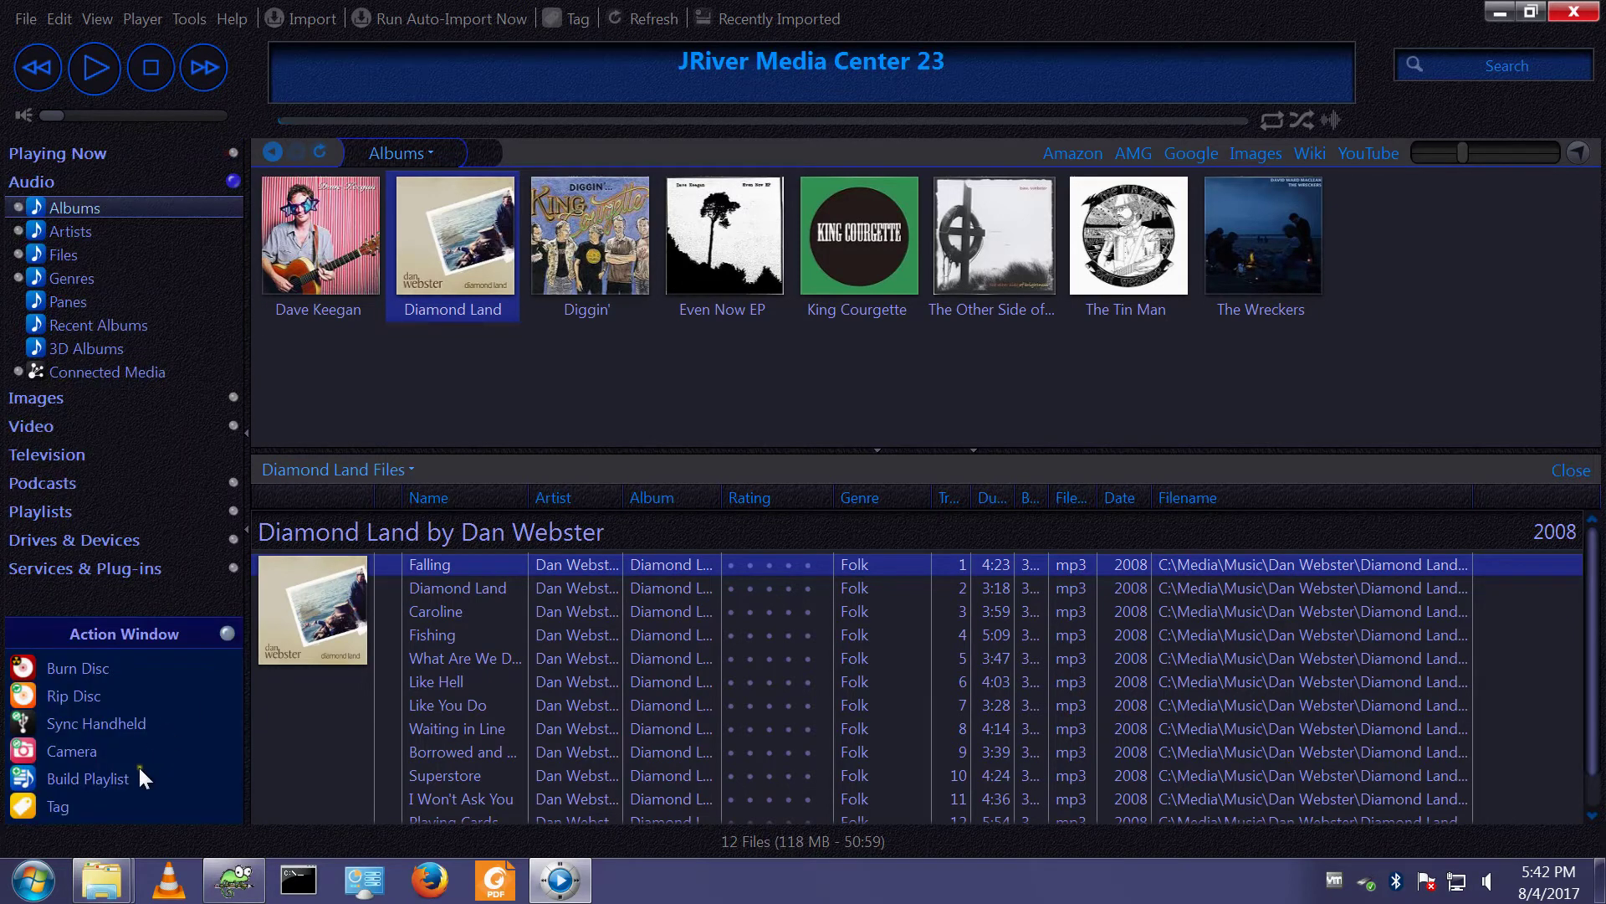
{"action": "left_click", "coordinate": [58, 805]}
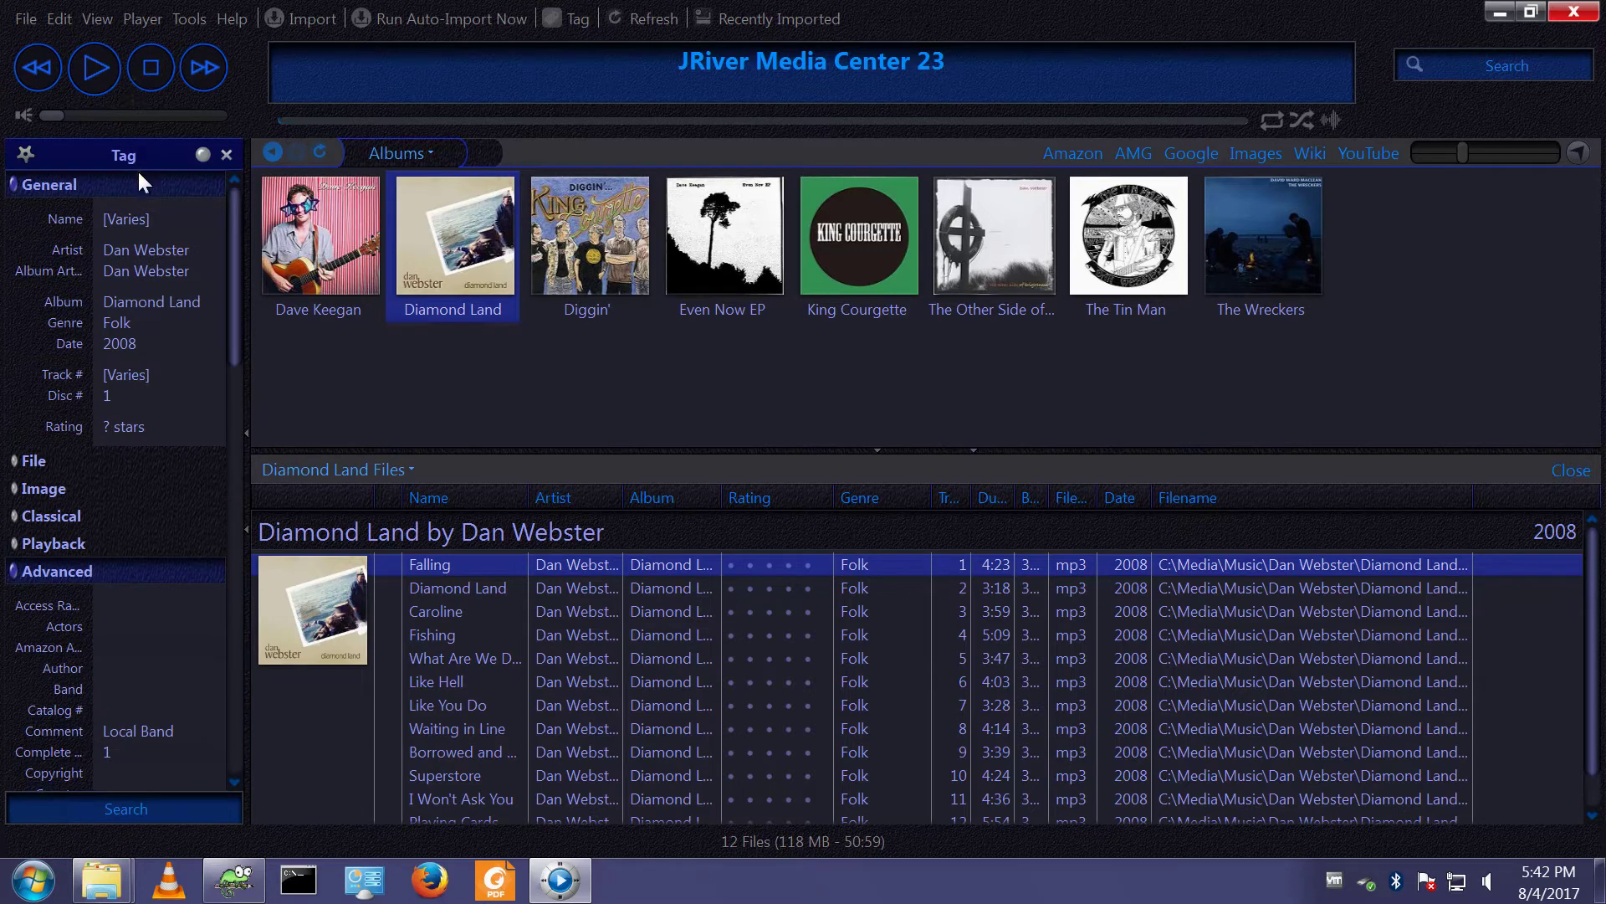
{"action": "left_click", "coordinate": [228, 151]}
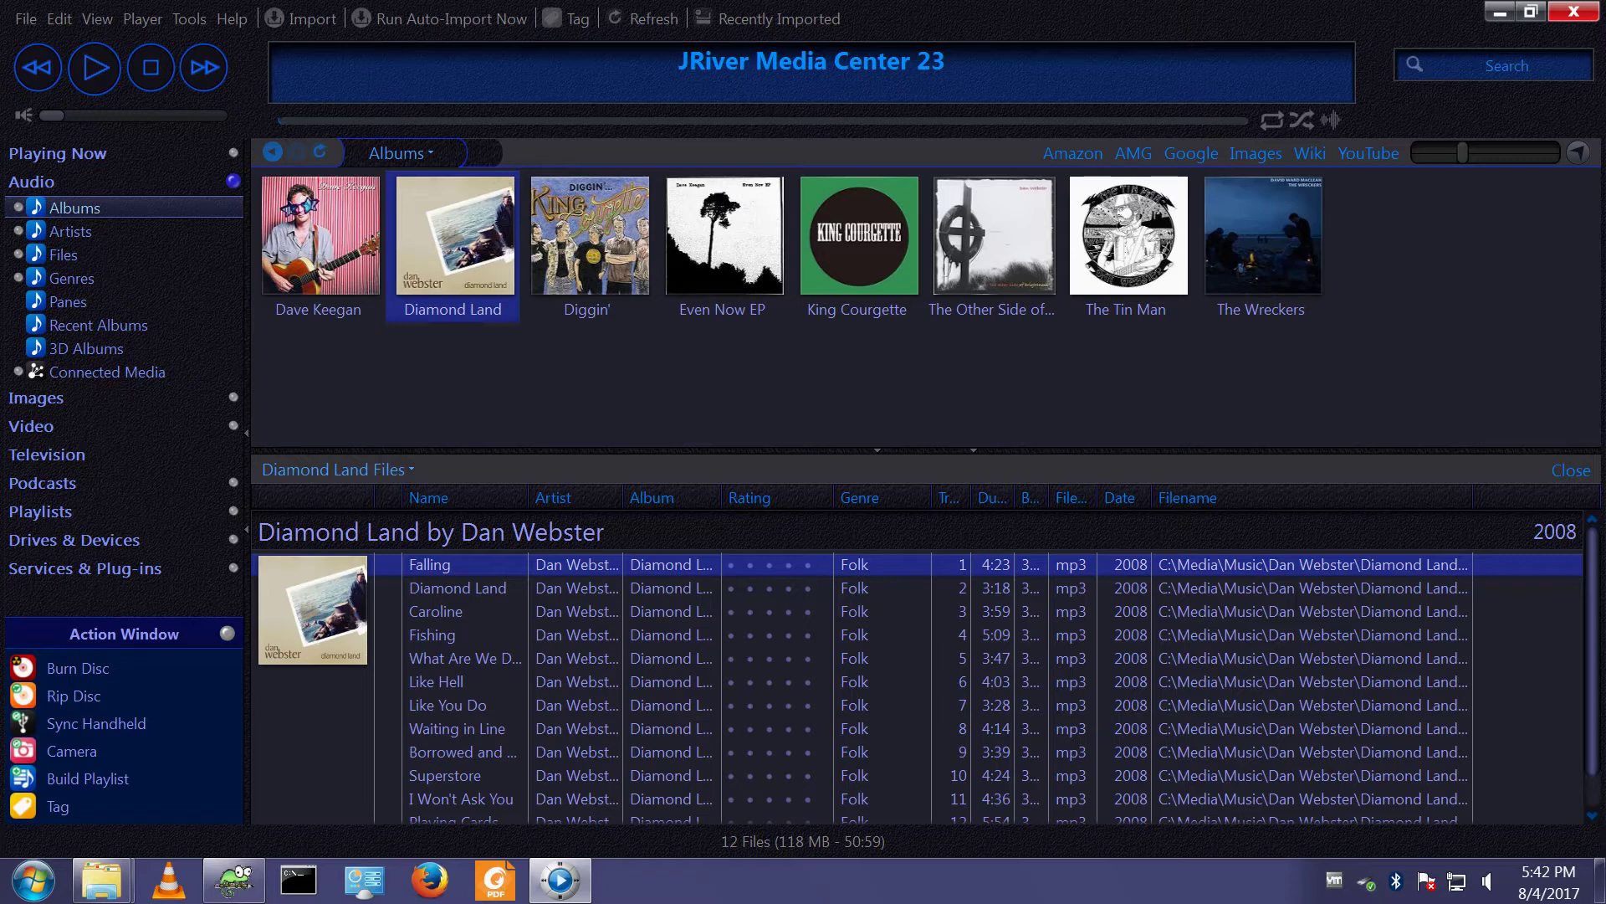
{"action": "left_click", "coordinate": [60, 807]}
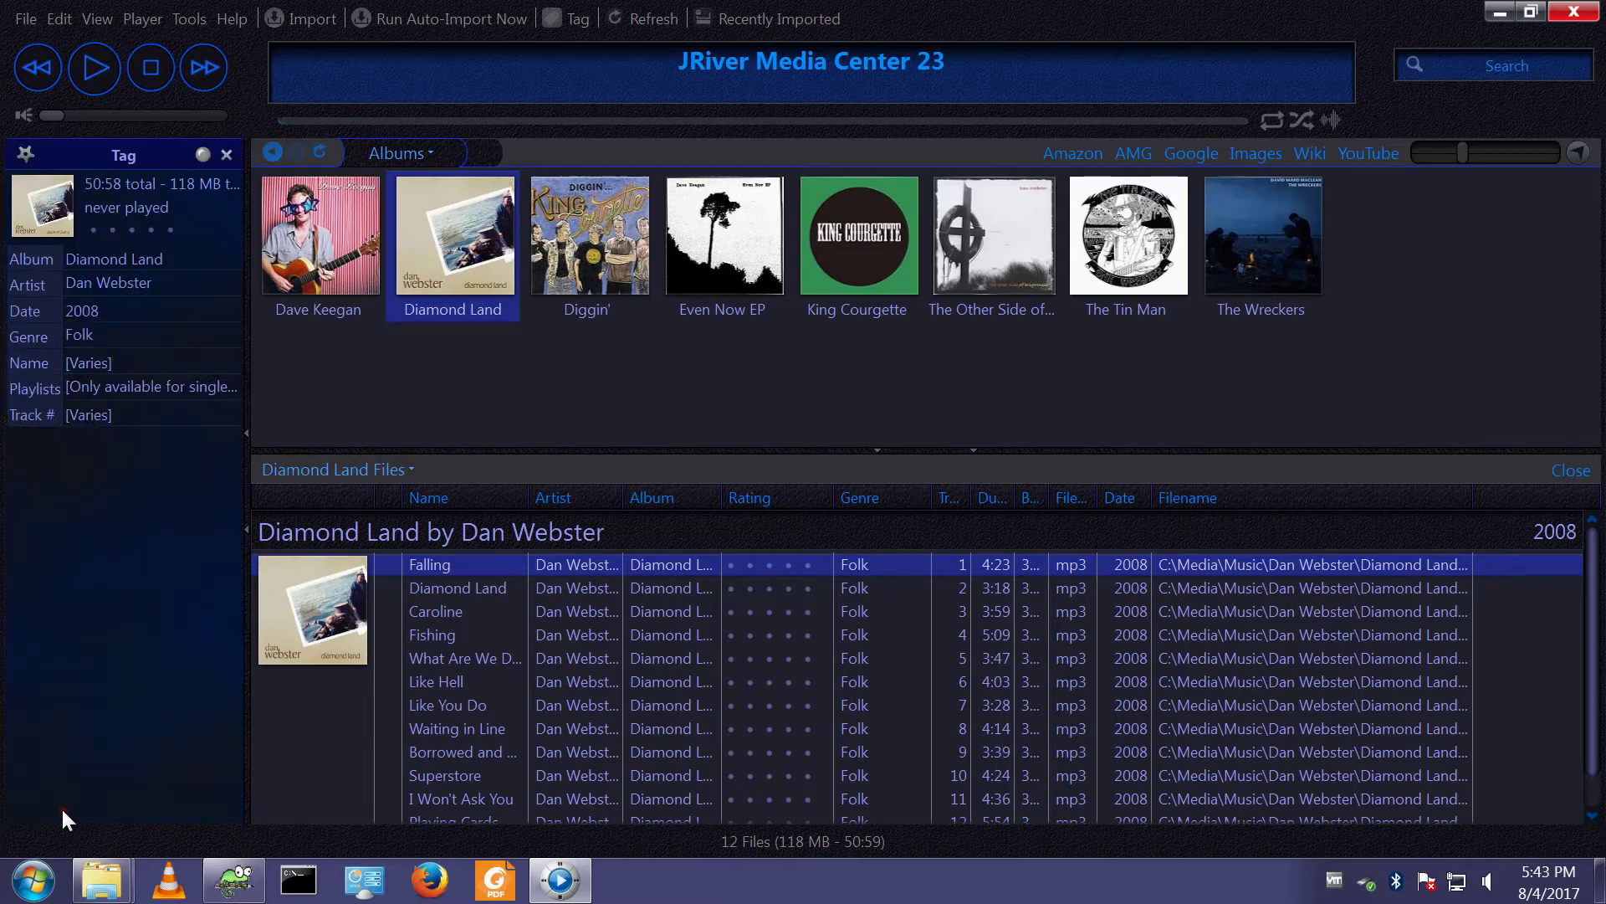
{"action": "left_click", "coordinate": [226, 155]}
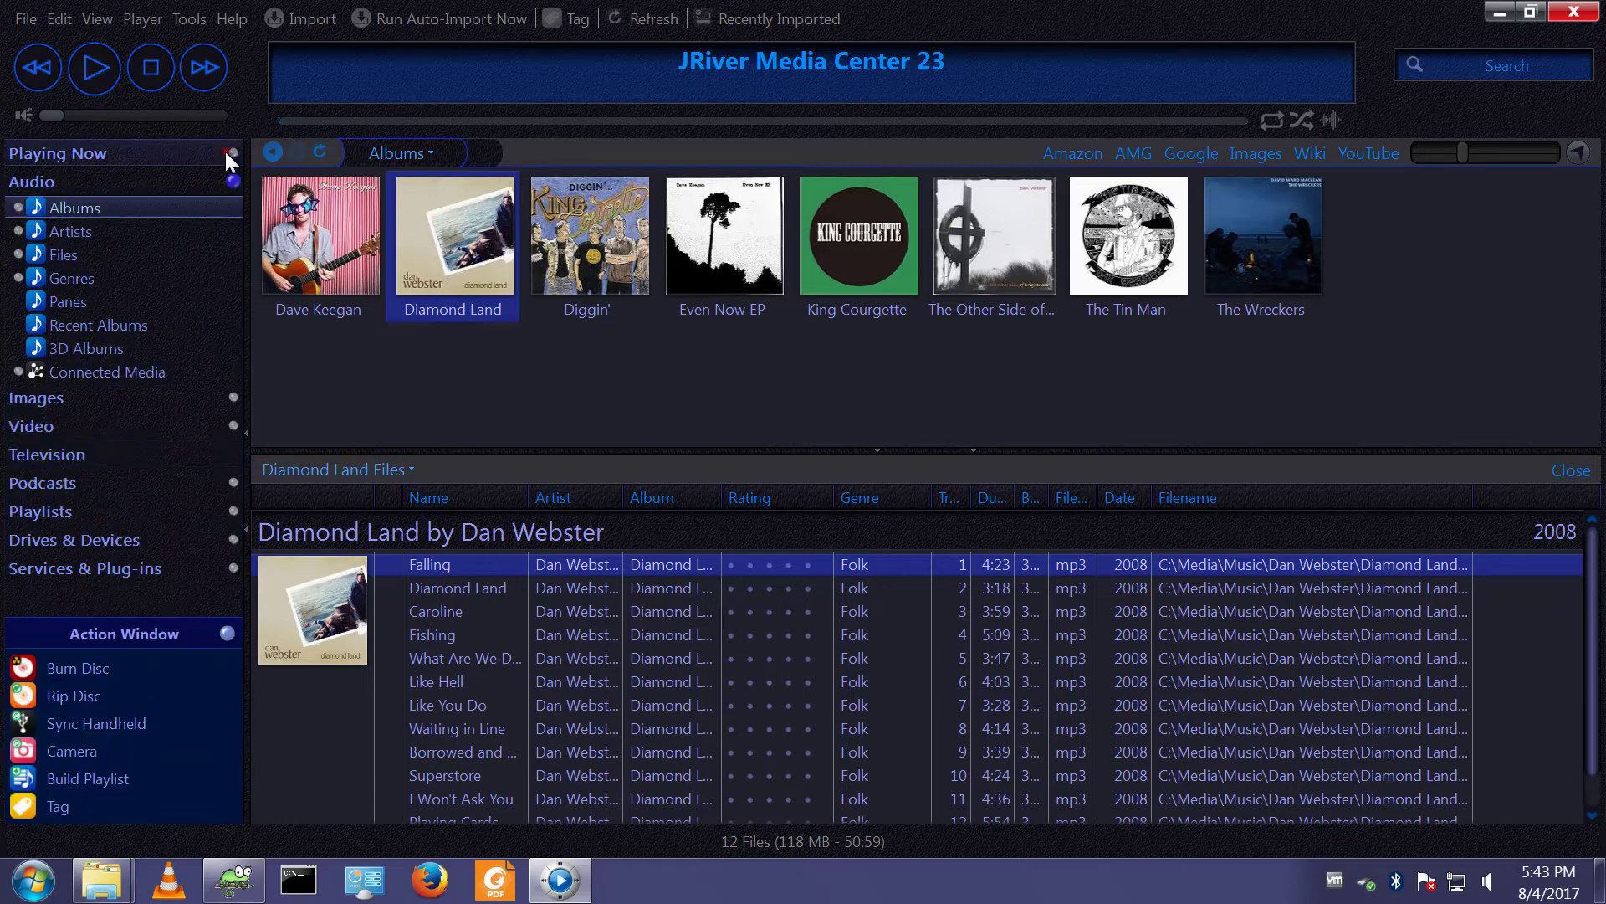
{"action": "left_click", "coordinate": [63, 805]}
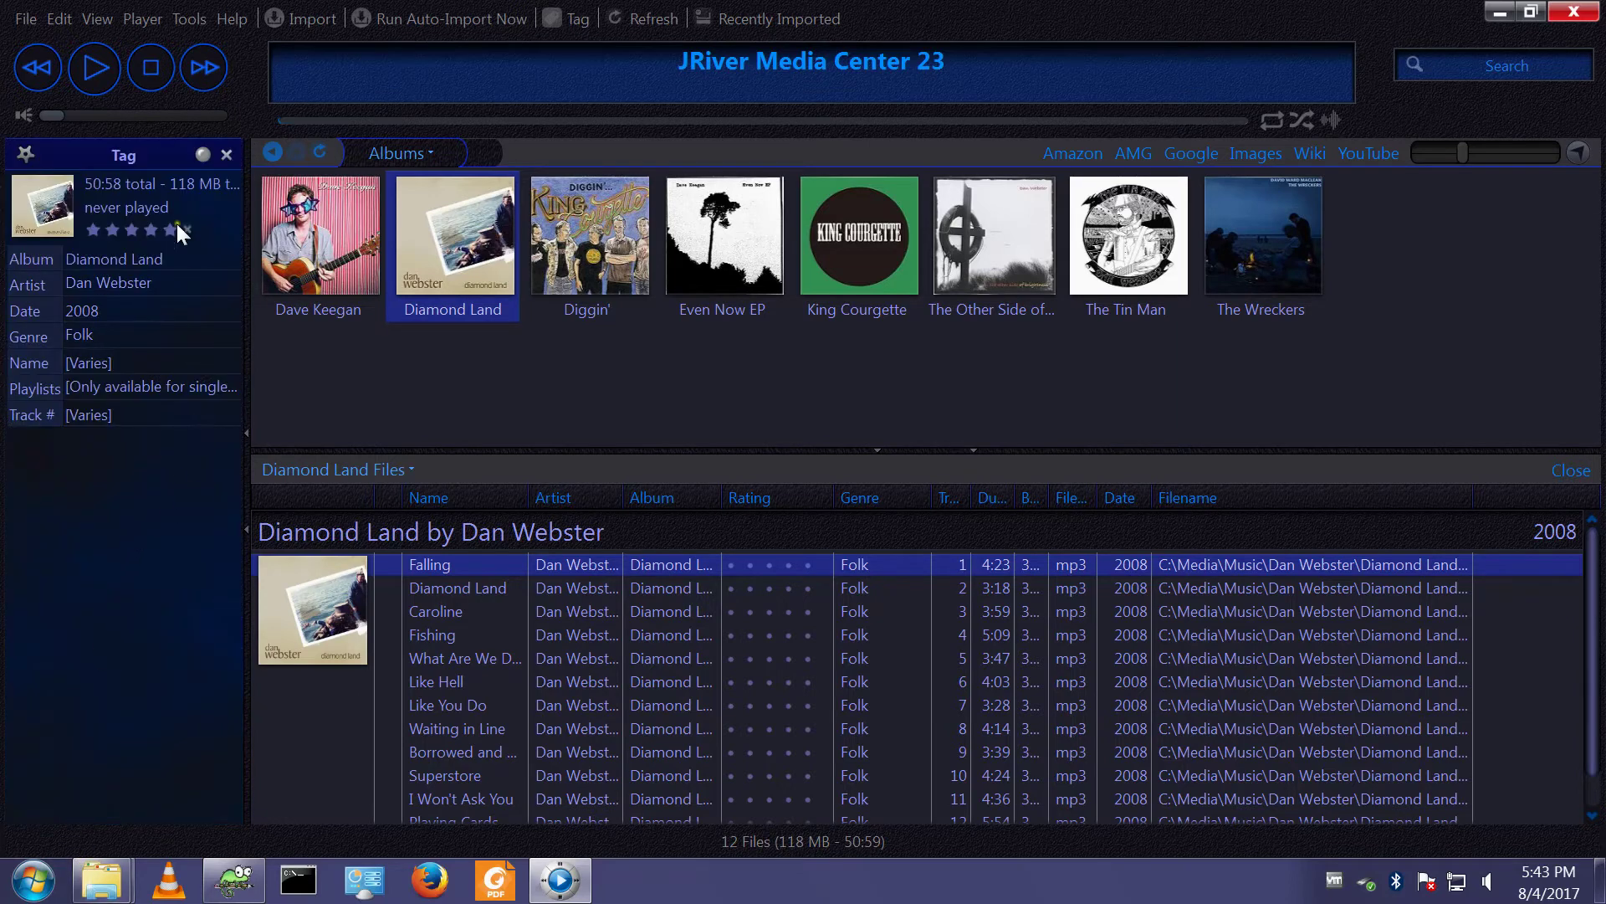
{"action": "left_click", "coordinate": [227, 156]}
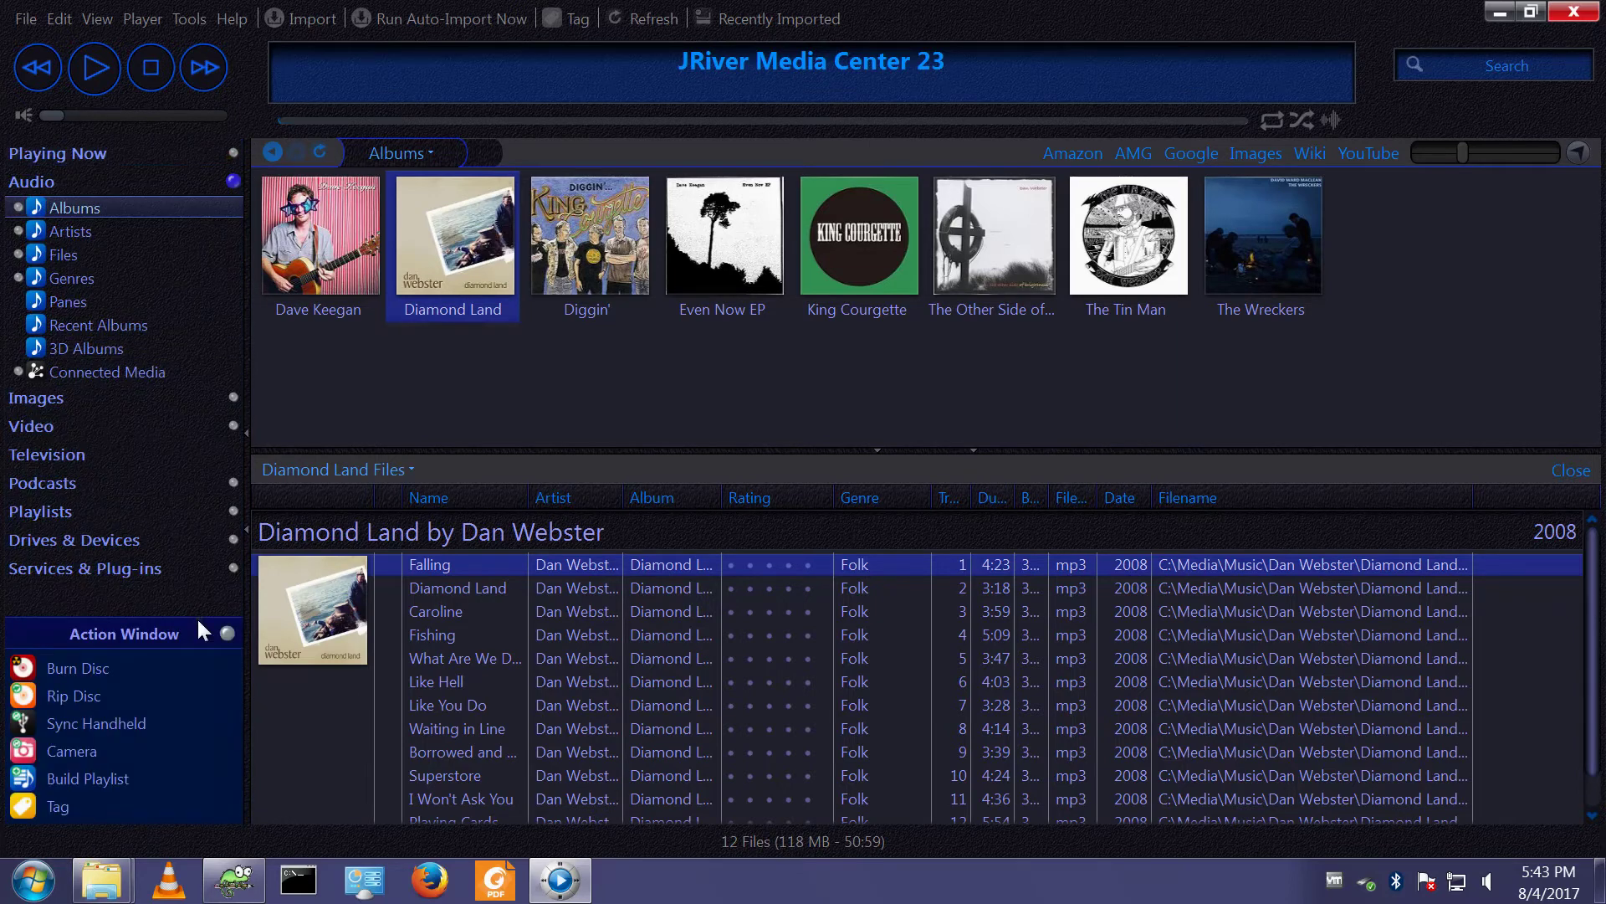
{"action": "left_click", "coordinate": [65, 804]}
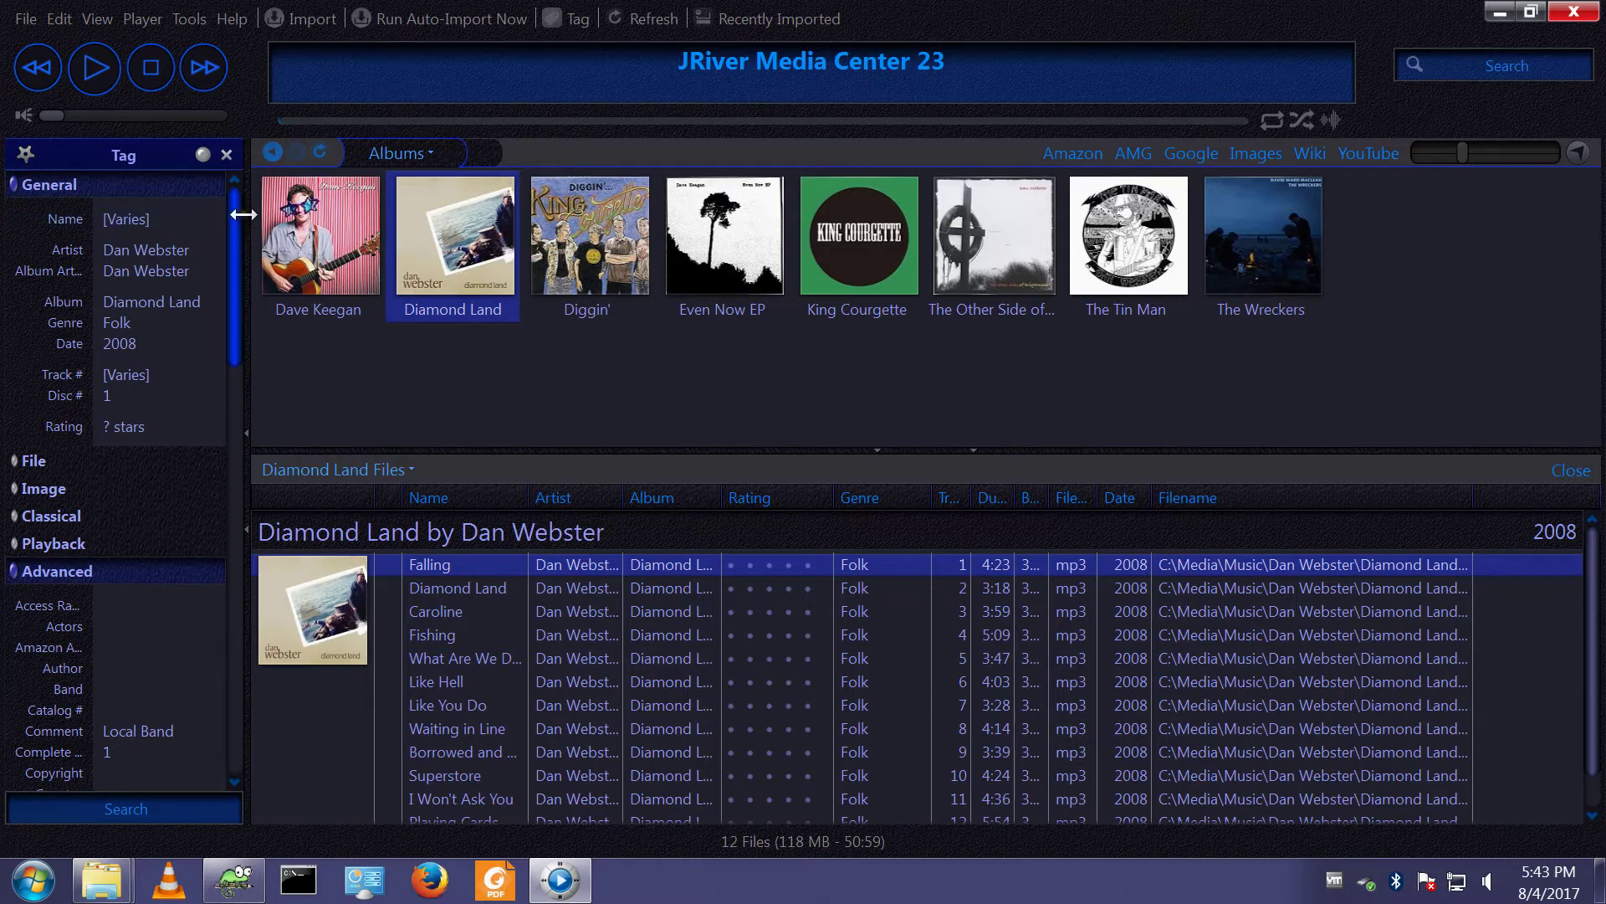
- Collapse the Advanced and General tag groups, and expand the File group to view its fields before collapsing it again
{"action": "left_click_drag", "start_coordinate": [233, 213], "coordinate": [222, 278]}
{"action": "left_click", "coordinate": [15, 381]}
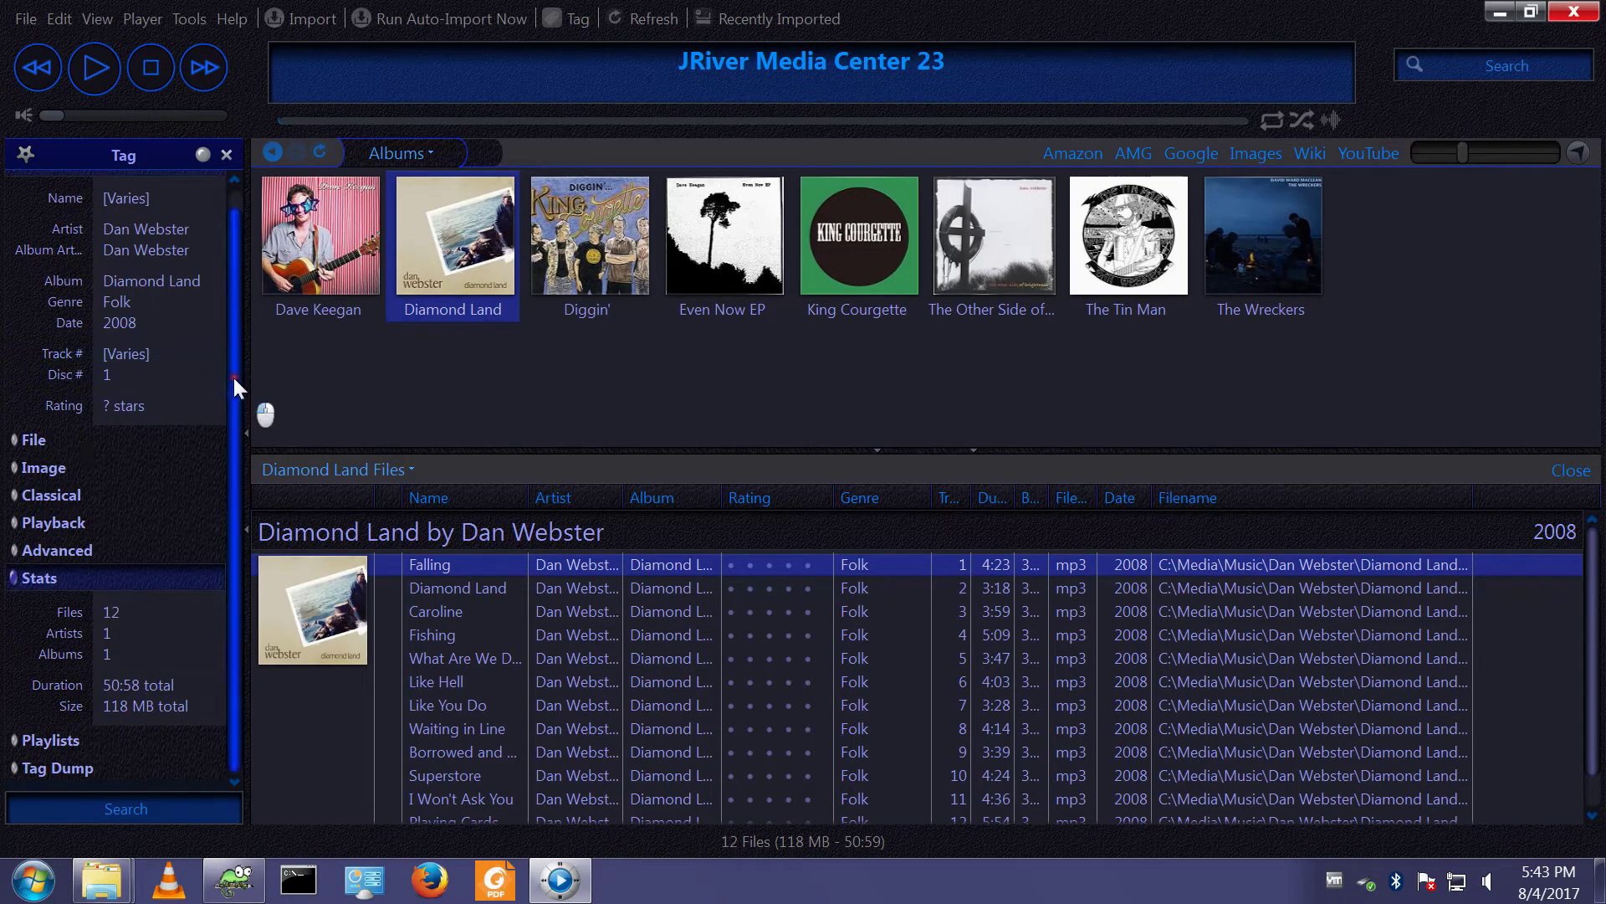
{"action": "left_click_drag", "start_coordinate": [233, 375], "coordinate": [245, 257]}
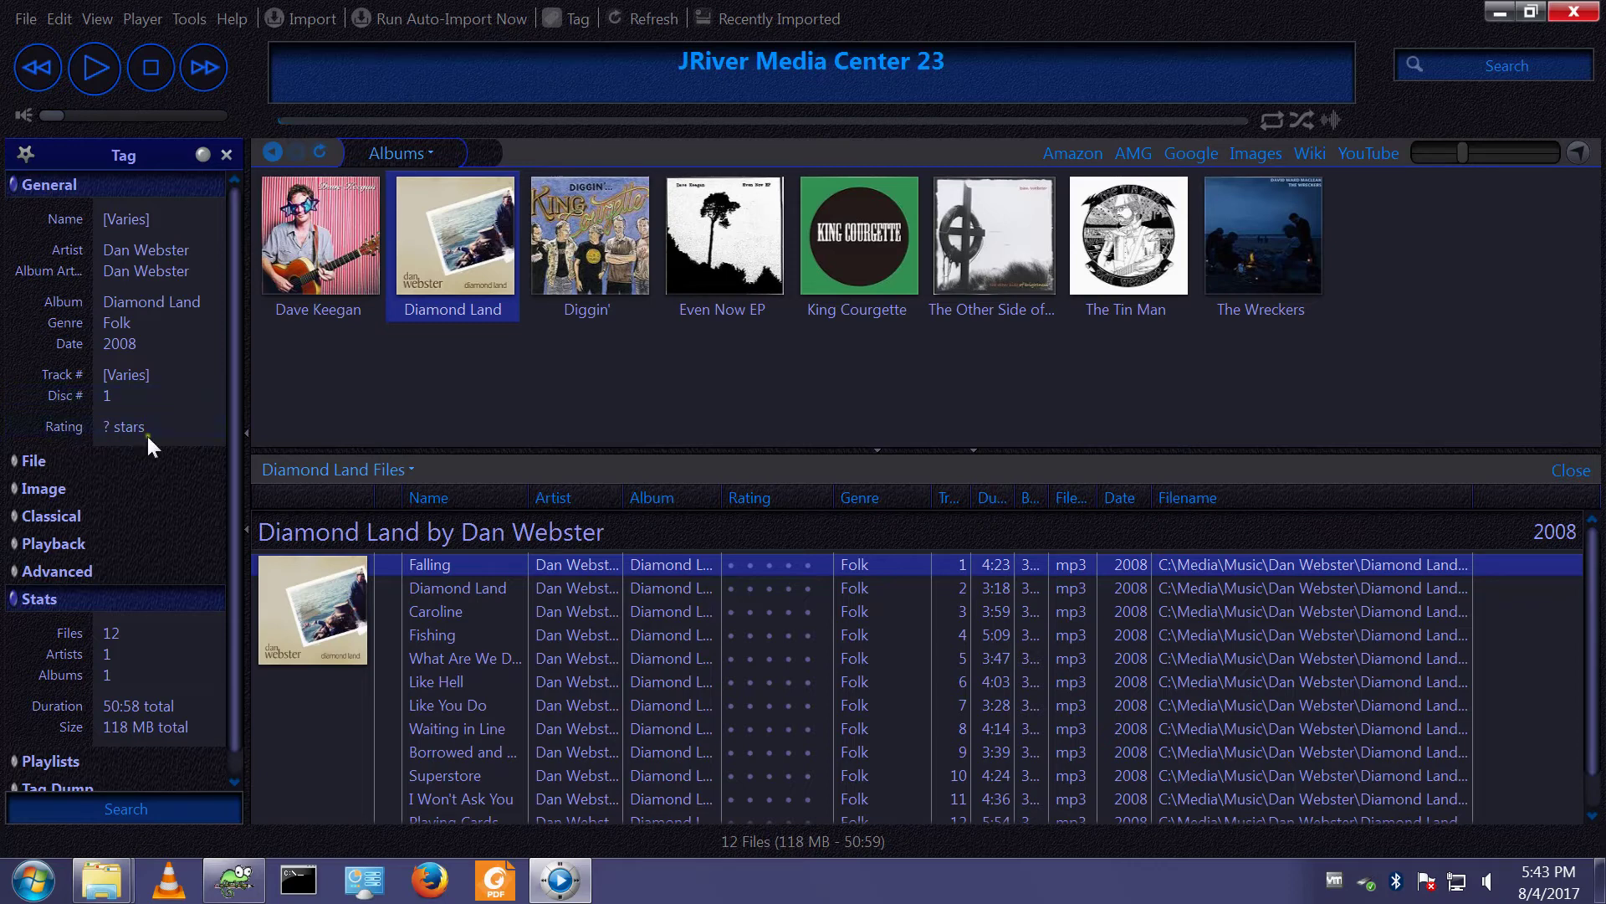
{"action": "left_click", "coordinate": [12, 184]}
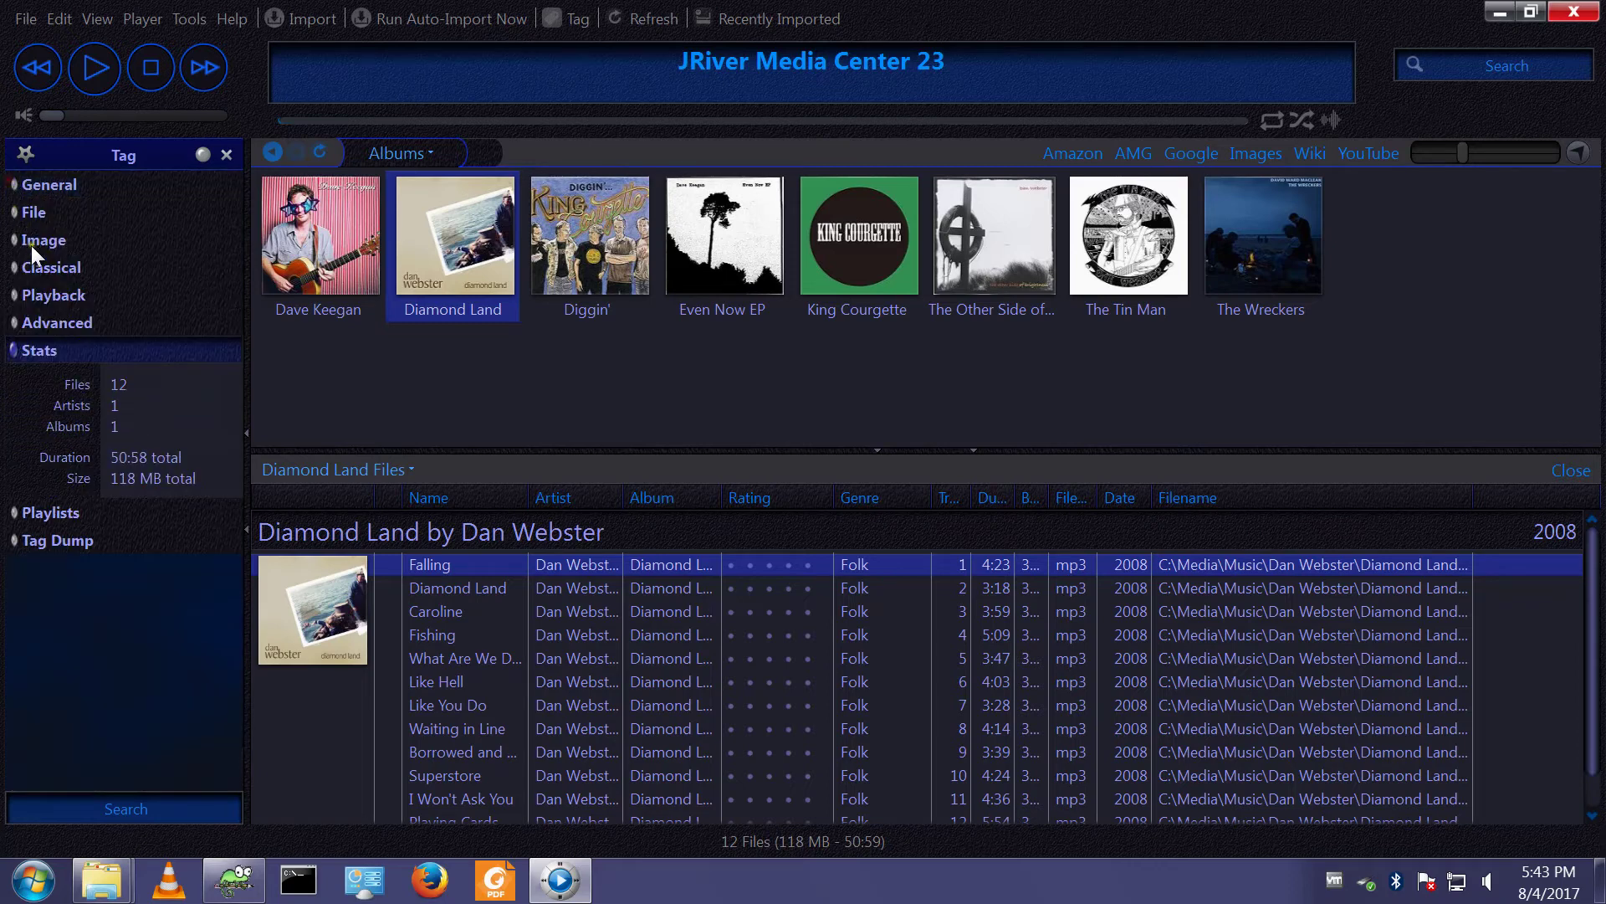
{"action": "left_click", "coordinate": [21, 212]}
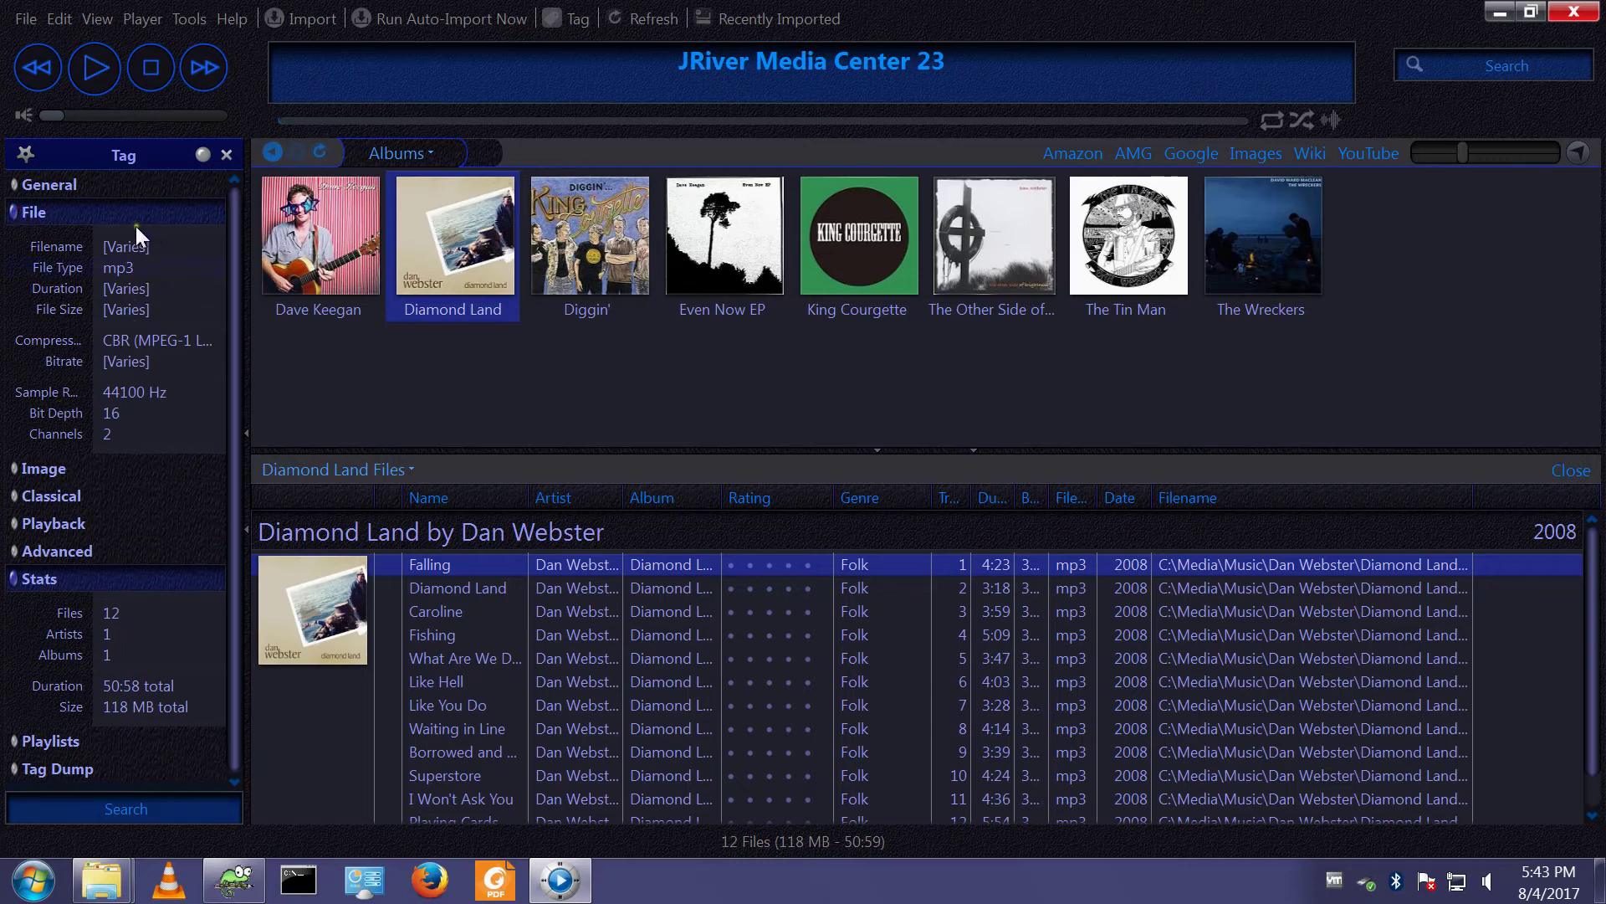
{"action": "left_click", "coordinate": [14, 207]}
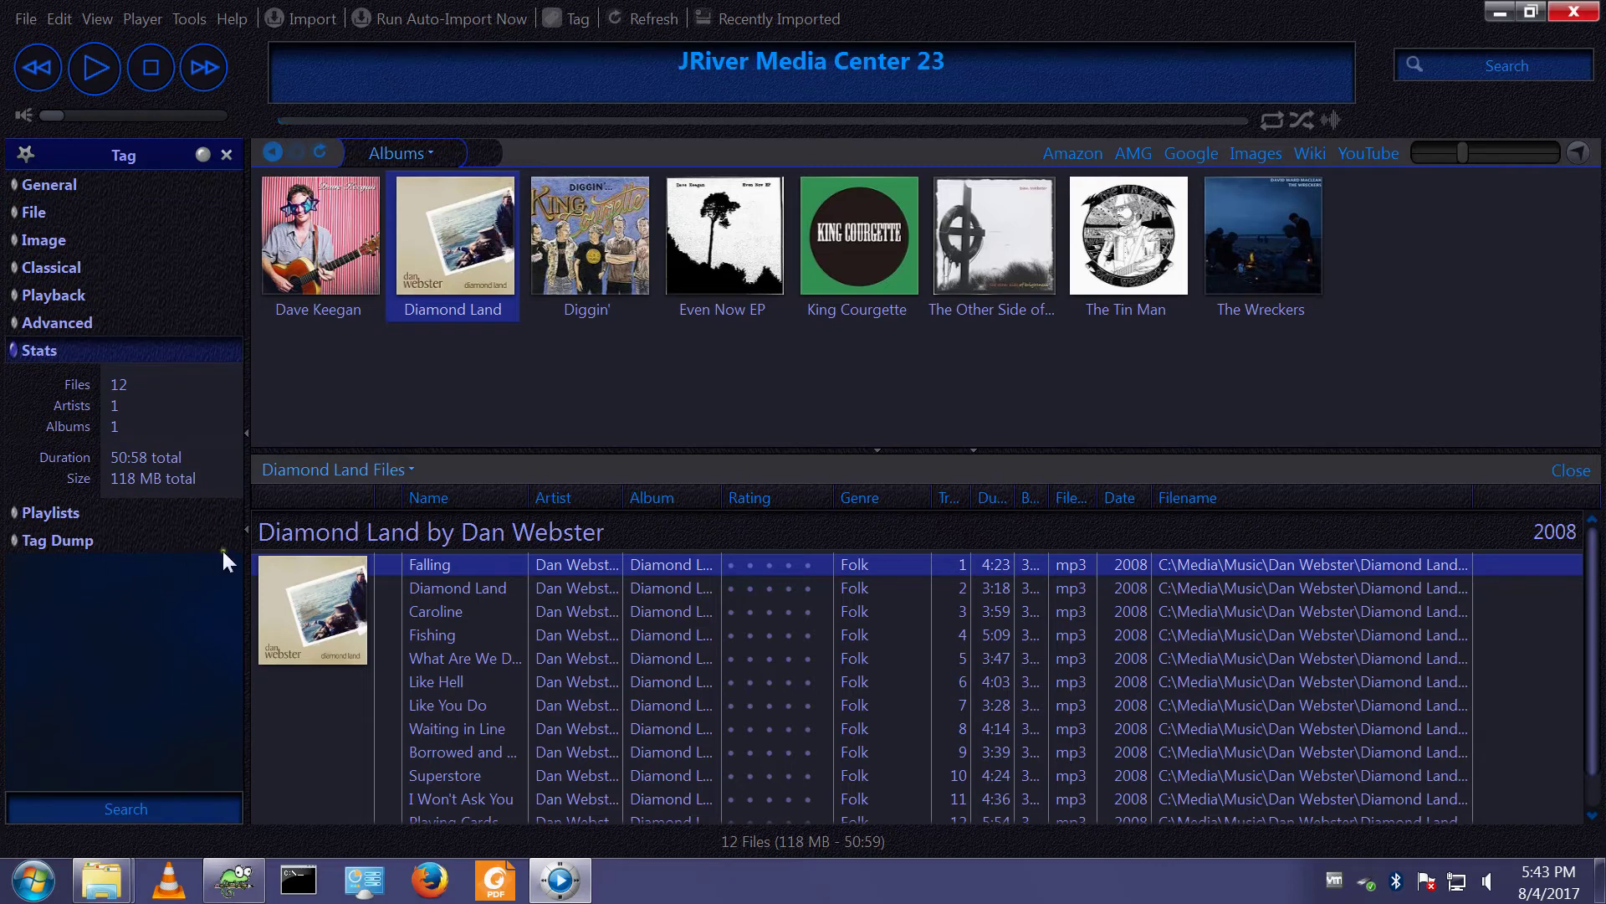
- Expand the Tag Dump group, select the track Falling to read its raw tag data, and collapse the group again
{"action": "left_click", "coordinate": [18, 539]}
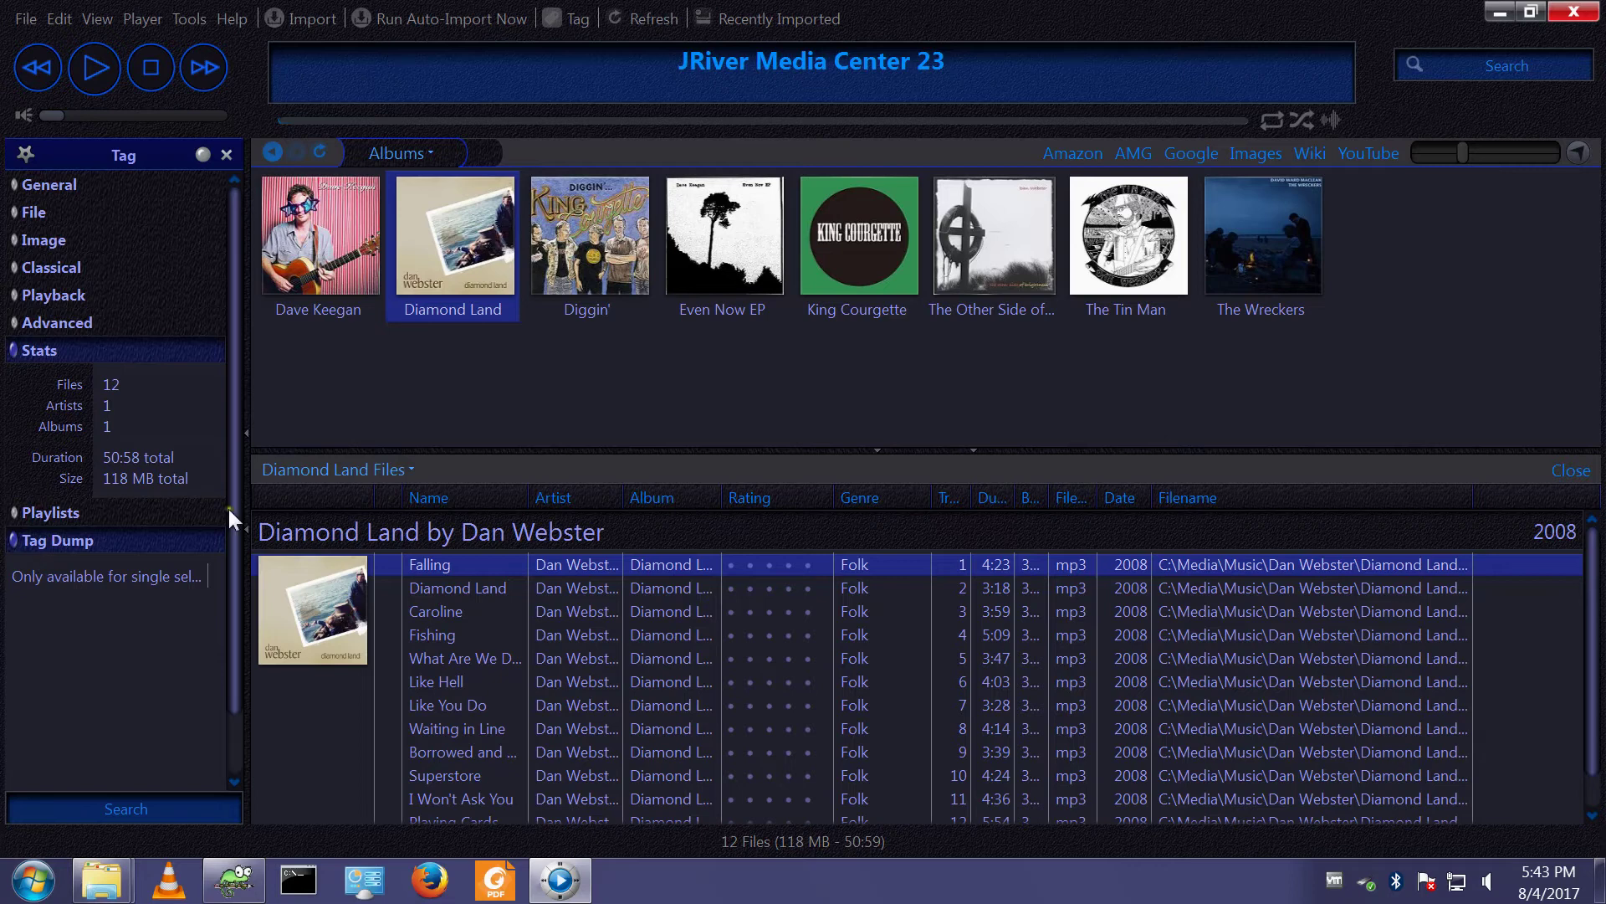
{"action": "left_click", "coordinate": [464, 581]}
{"action": "left_click", "coordinate": [454, 564]}
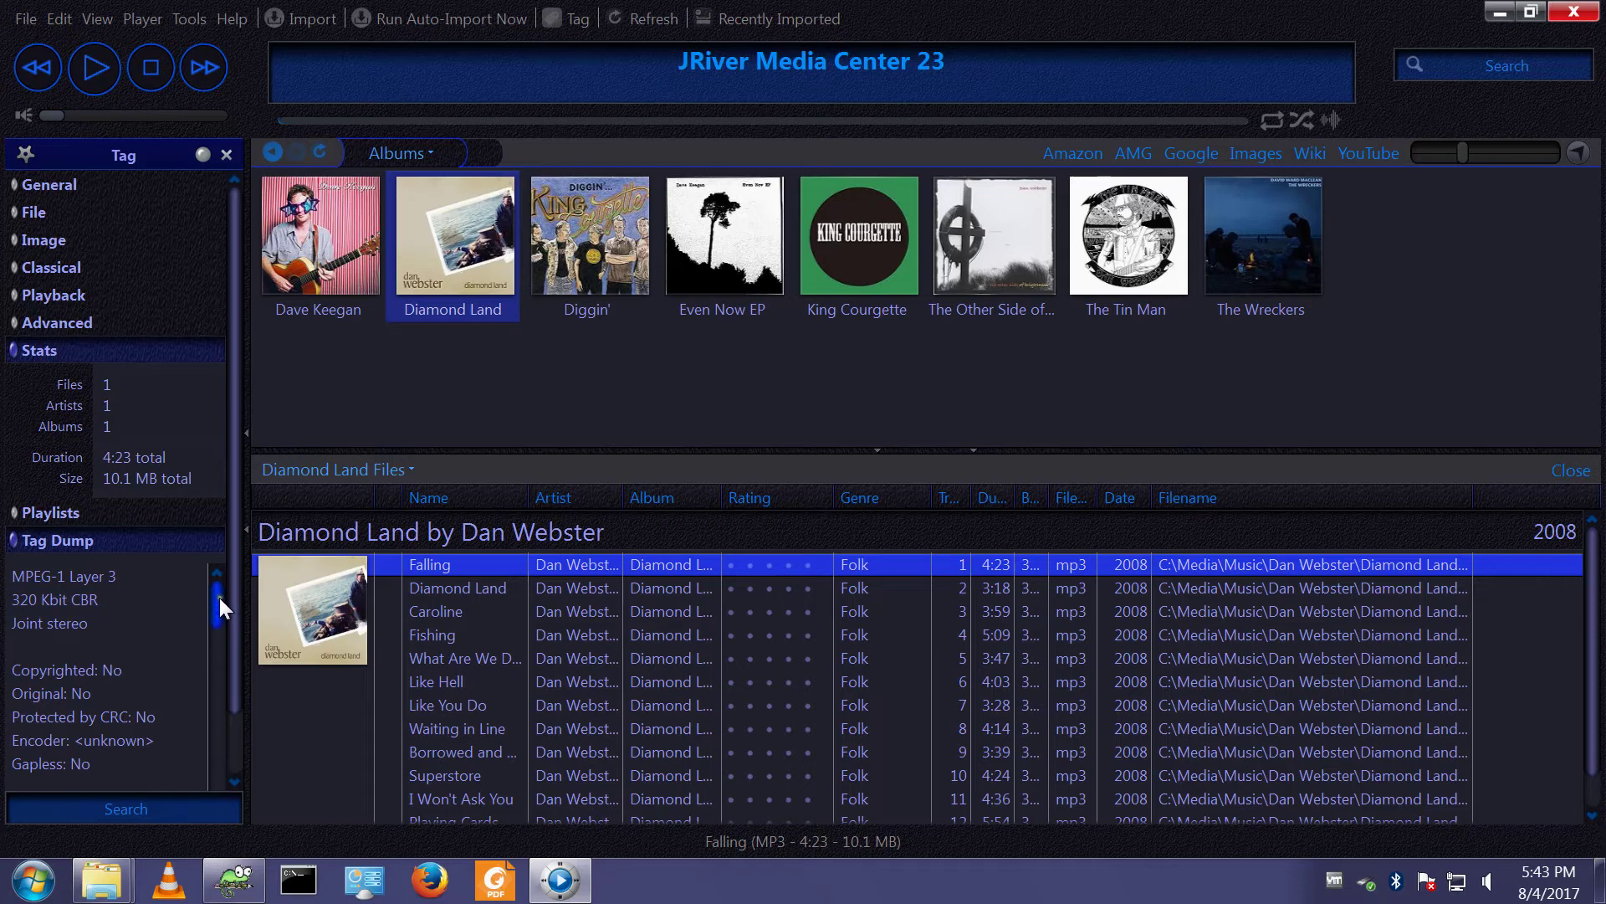
{"action": "left_click_drag", "start_coordinate": [219, 596], "coordinate": [234, 761]}
{"action": "left_click_drag", "start_coordinate": [239, 683], "coordinate": [227, 503]}
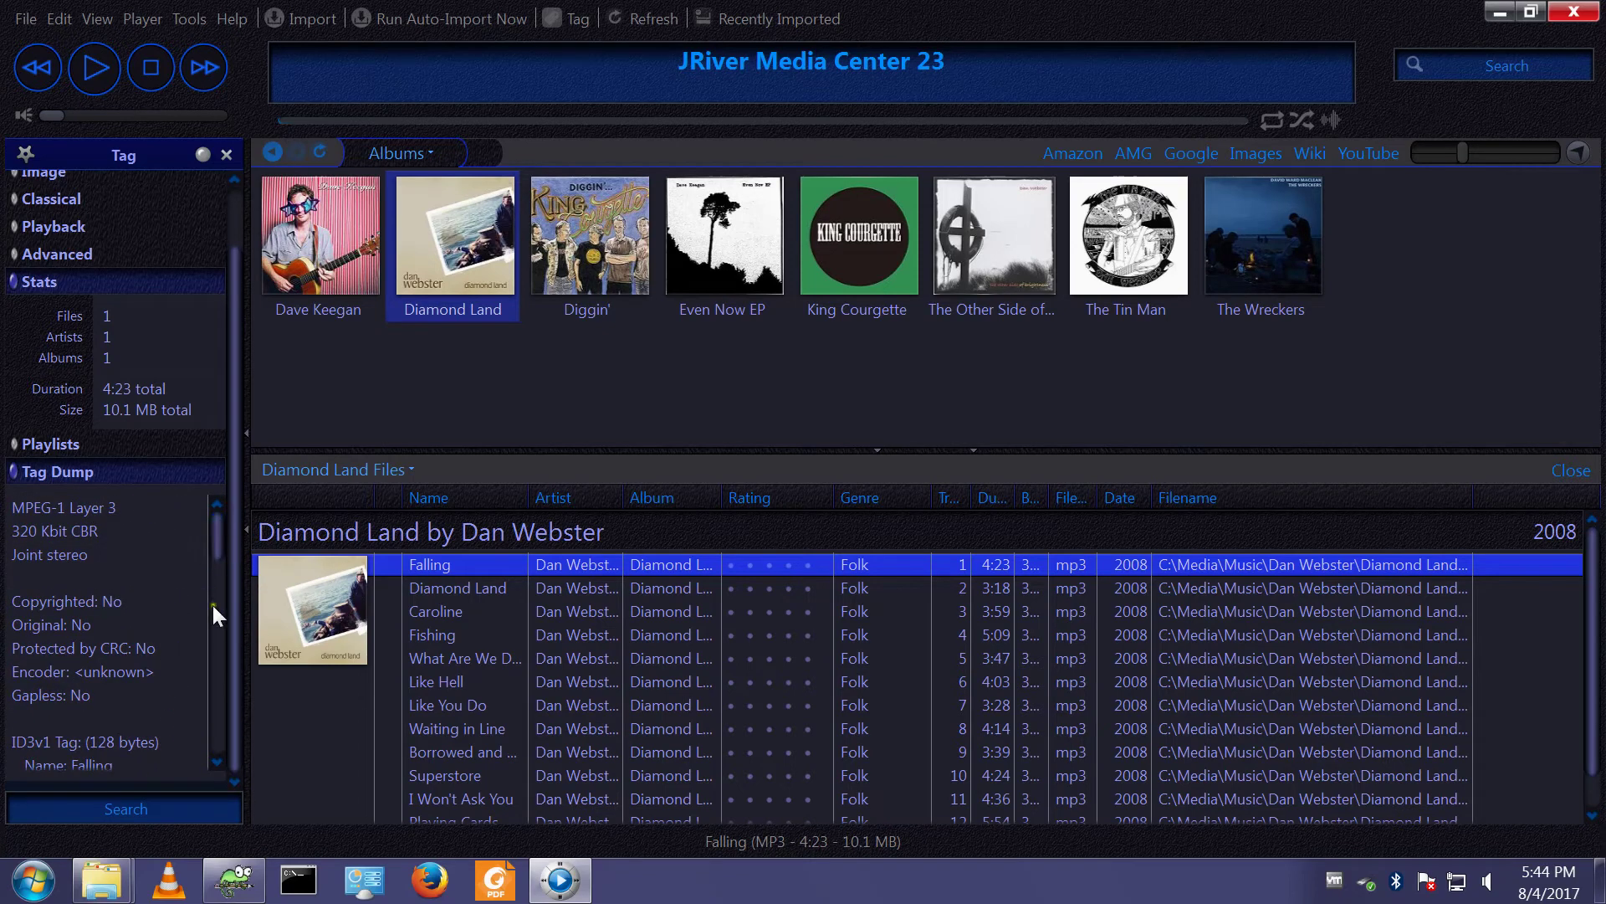
{"action": "scroll", "coordinate": [213, 605], "scroll_direction": "up", "scroll_amount": 1}
{"action": "left_click", "coordinate": [17, 540]}
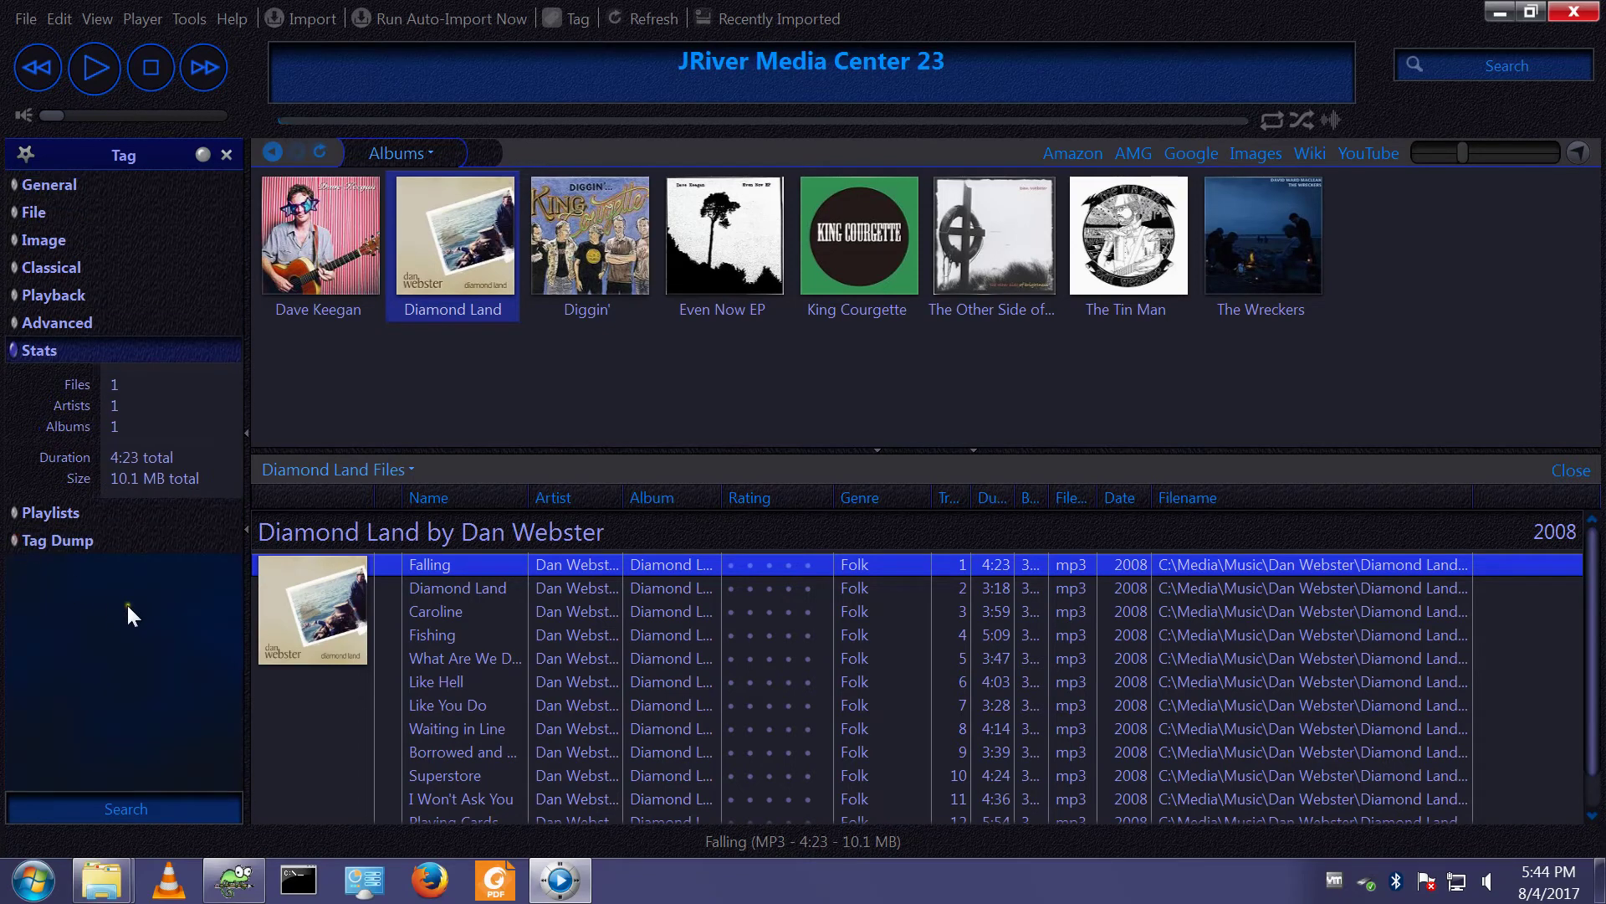
- Expand the General tag group and customize the Audio template by replacing its Rating field with Last Played
{"action": "left_click", "coordinate": [50, 185]}
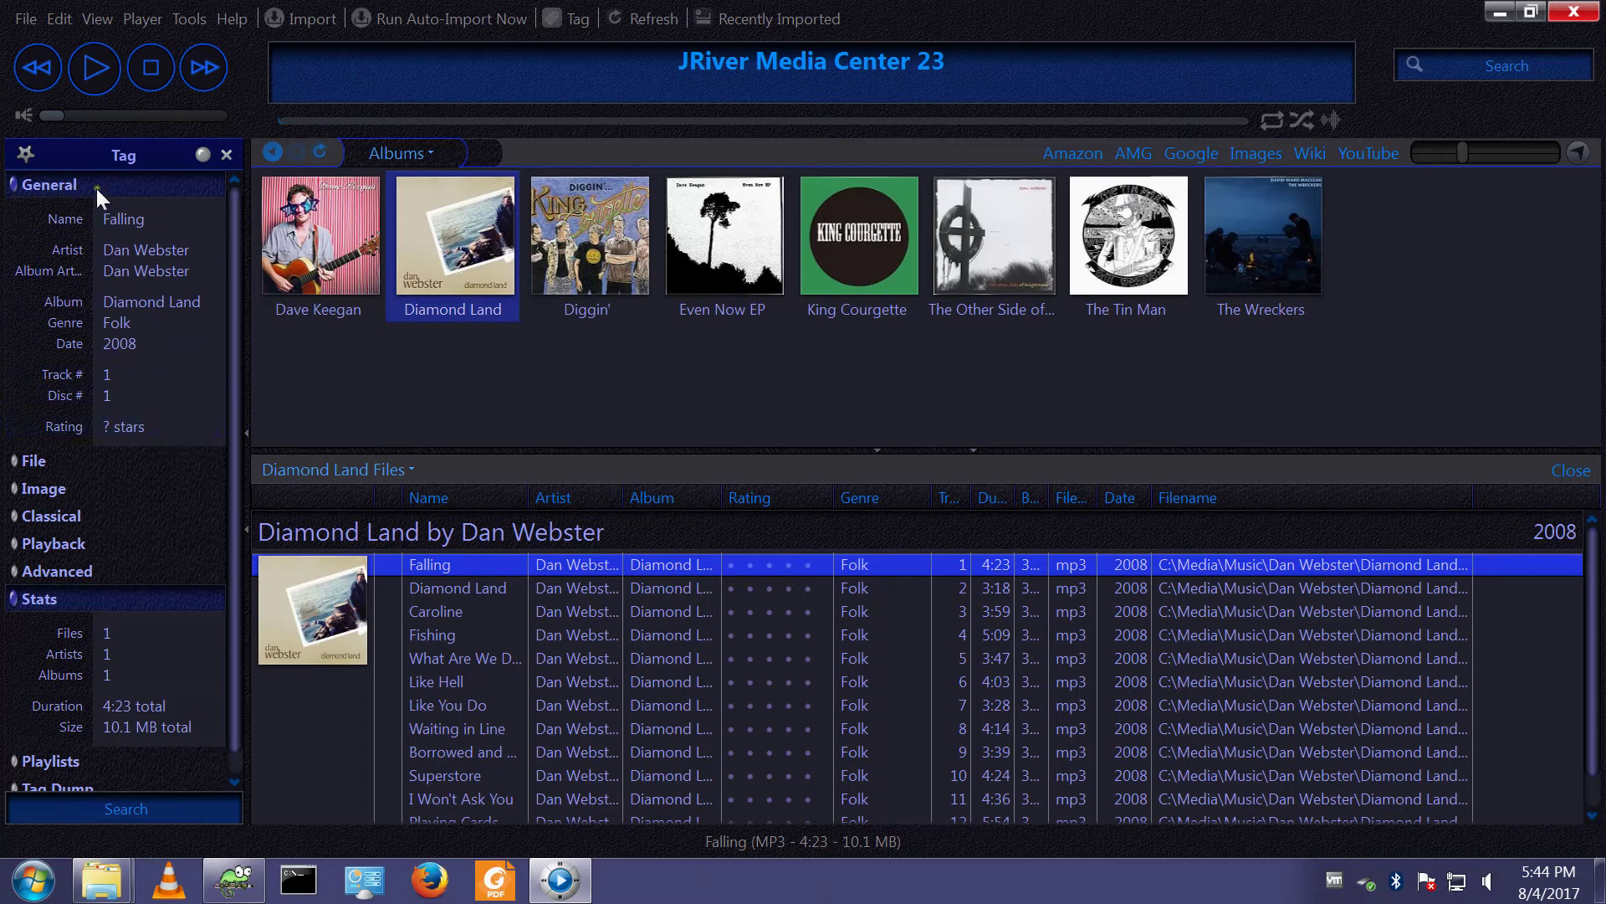
{"action": "right_click", "coordinate": [171, 436]}
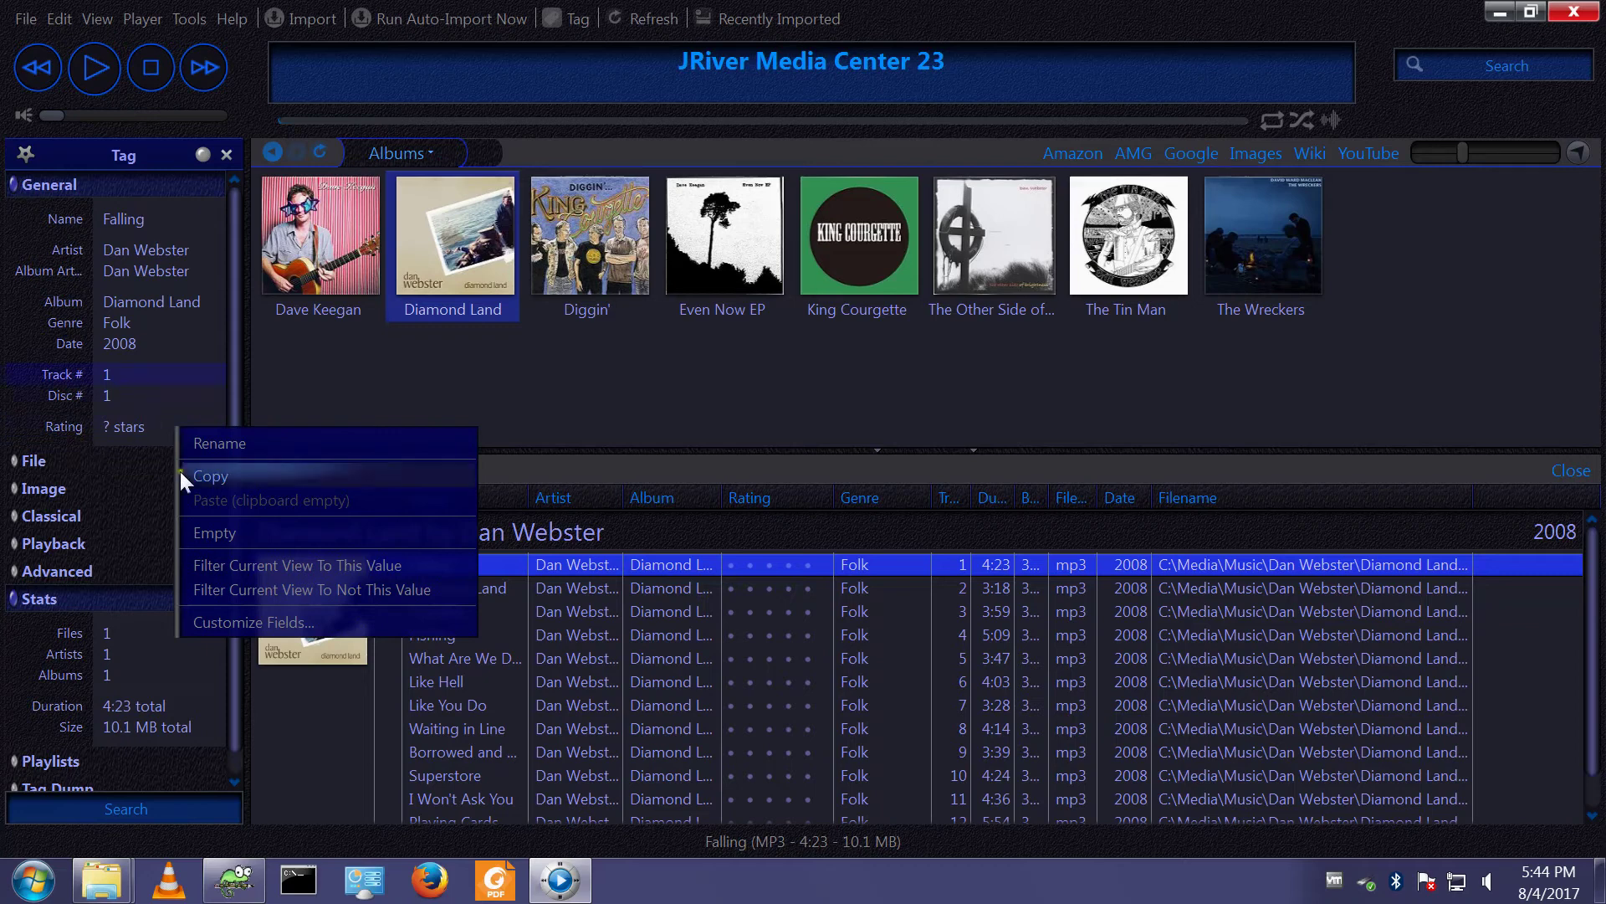
{"action": "left_click", "coordinate": [265, 623]}
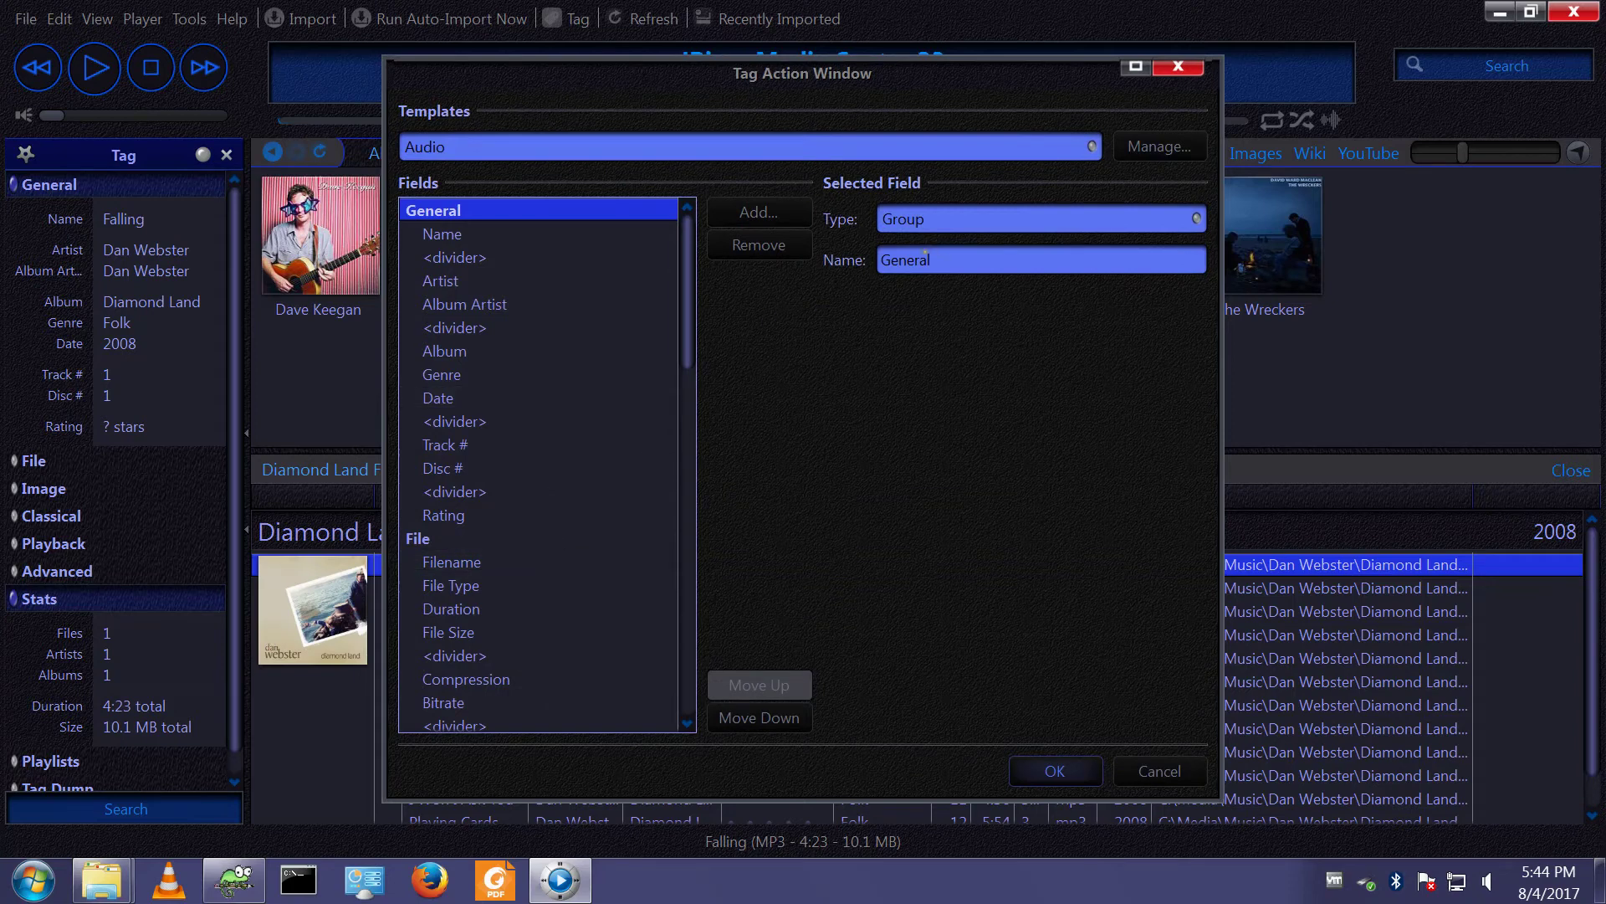
{"action": "left_click", "coordinate": [452, 517]}
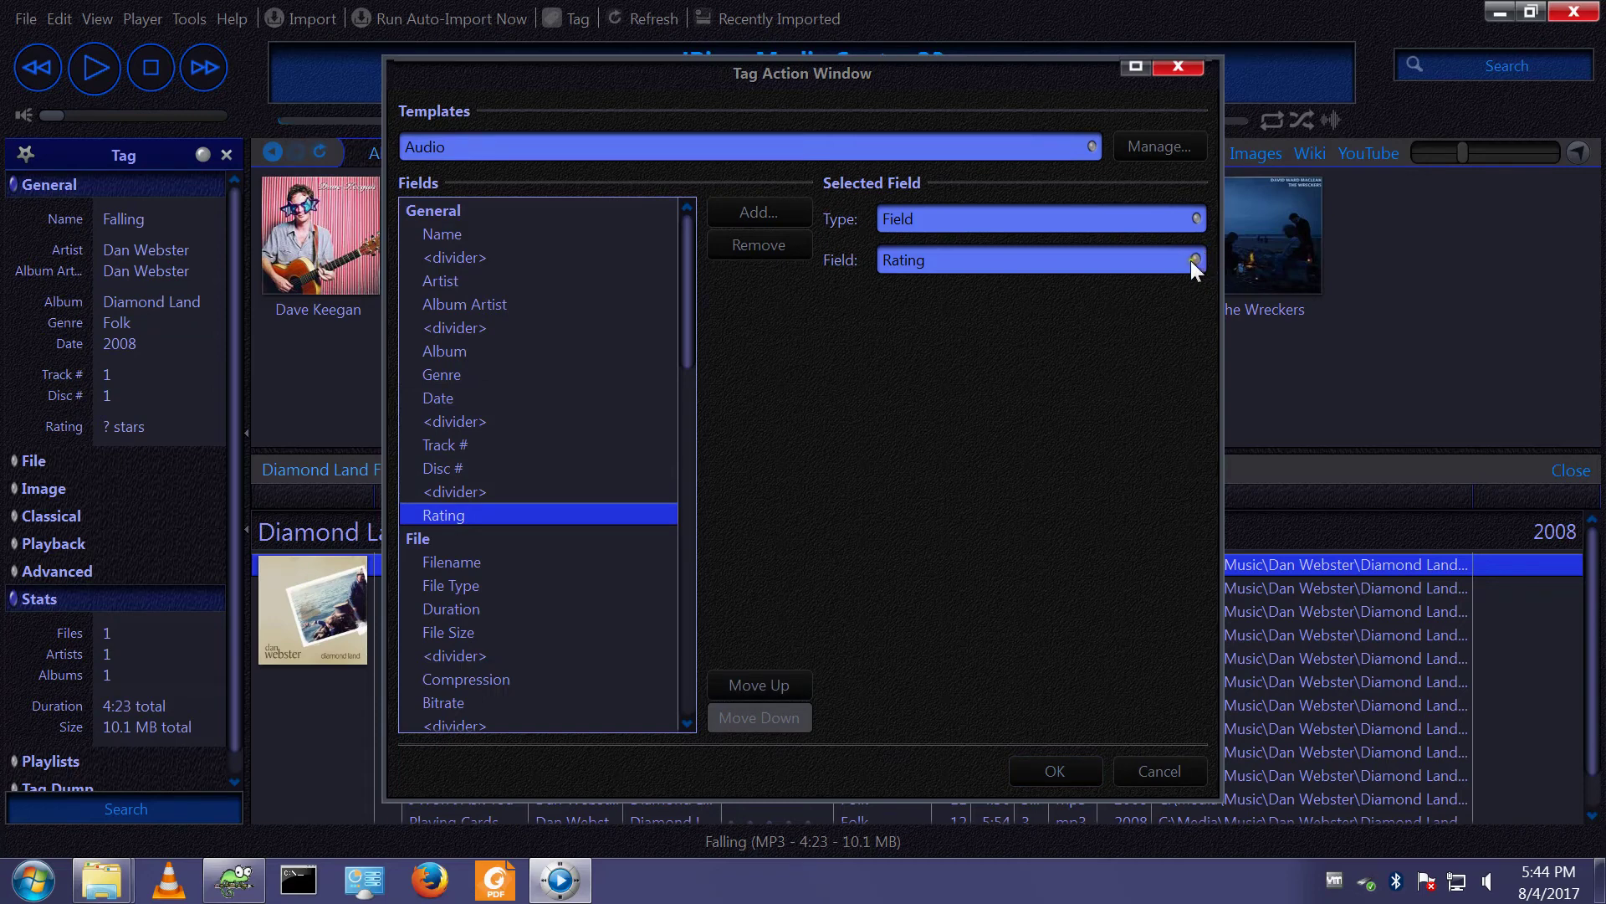
{"action": "left_click", "coordinate": [1196, 260]}
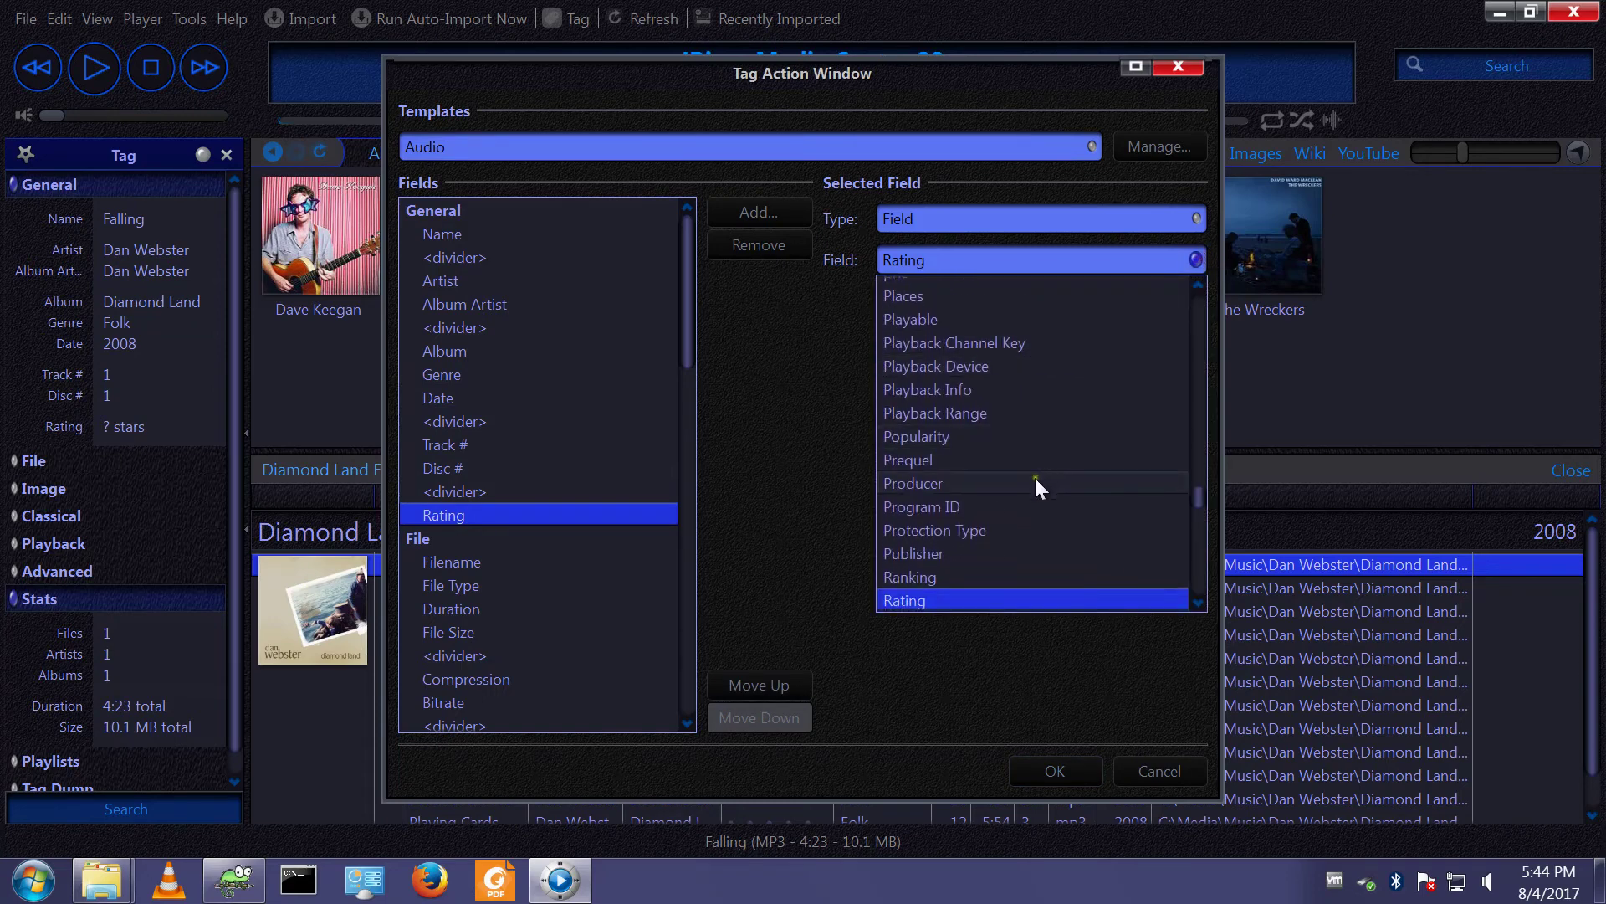
{"action": "scroll", "coordinate": [1031, 476], "scroll_direction": "up", "scroll_amount": 3}
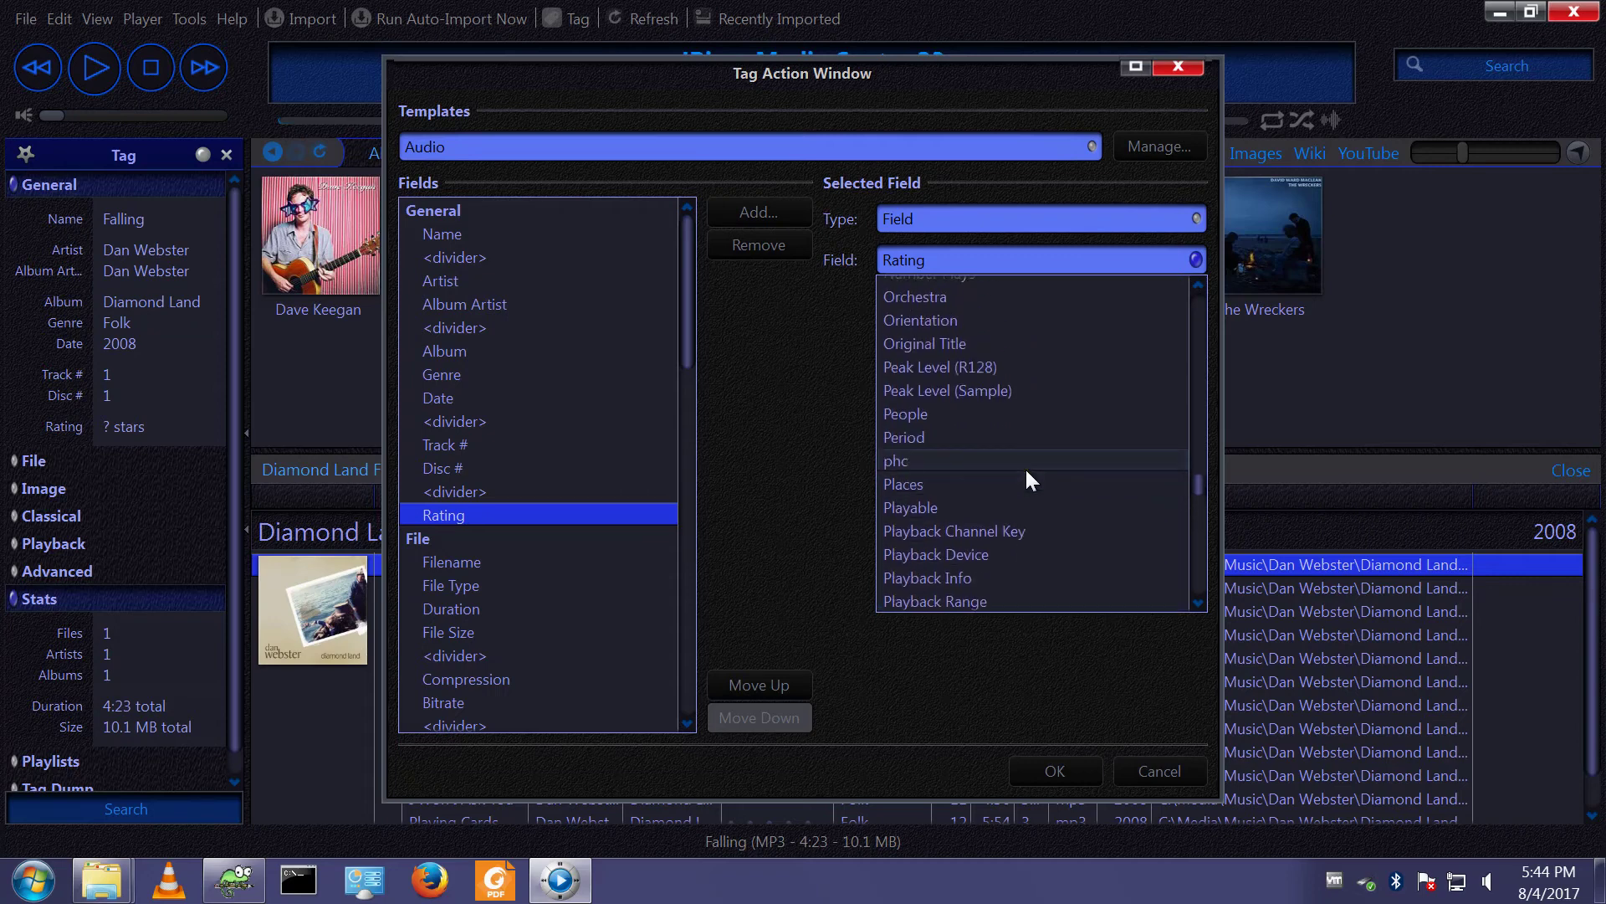
{"action": "scroll", "coordinate": [1028, 474], "scroll_direction": "up", "scroll_amount": 4}
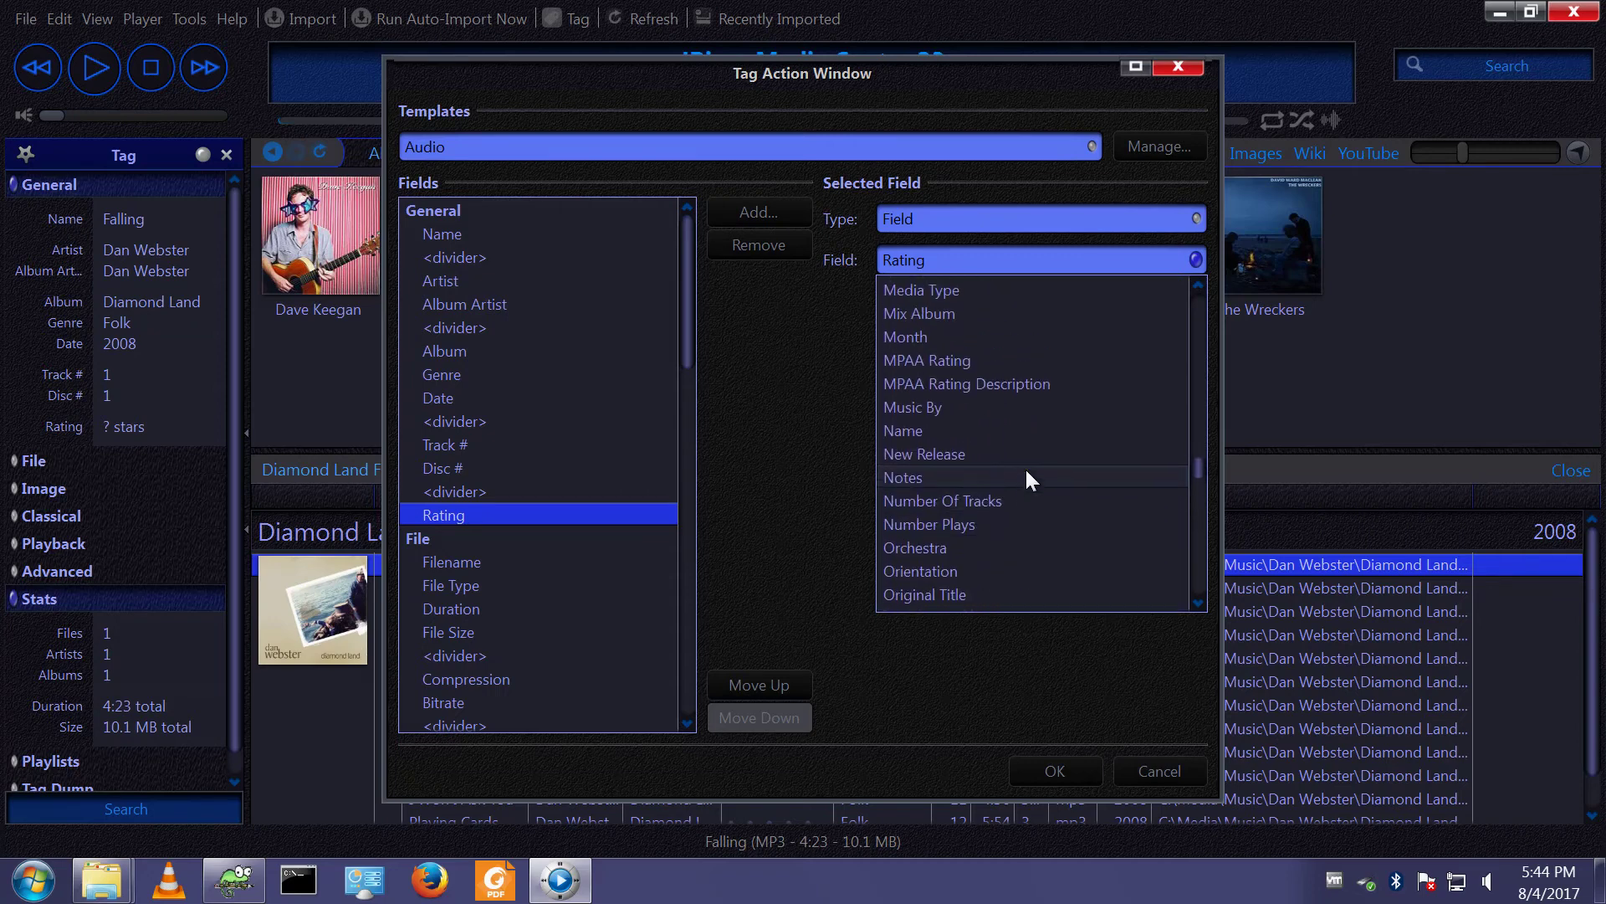
{"action": "scroll", "coordinate": [1026, 467], "scroll_direction": "up", "scroll_amount": 1}
{"action": "scroll", "coordinate": [1026, 467], "scroll_direction": "up", "scroll_amount": 1}
{"action": "scroll", "coordinate": [1025, 468], "scroll_direction": "up", "scroll_amount": 4}
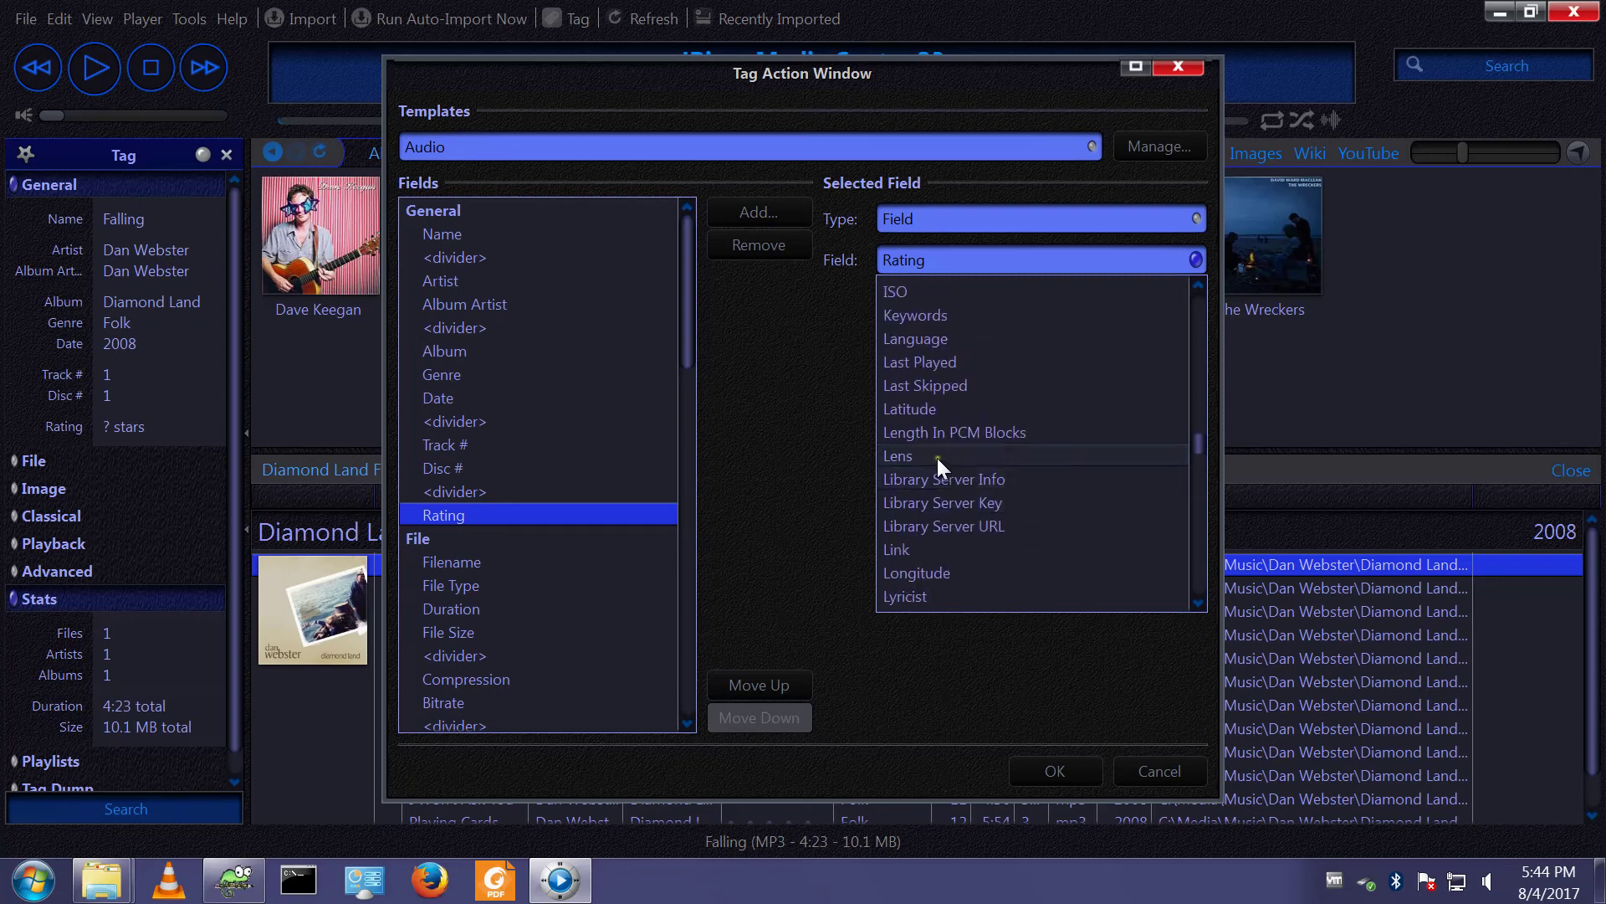
{"action": "left_click", "coordinate": [939, 363]}
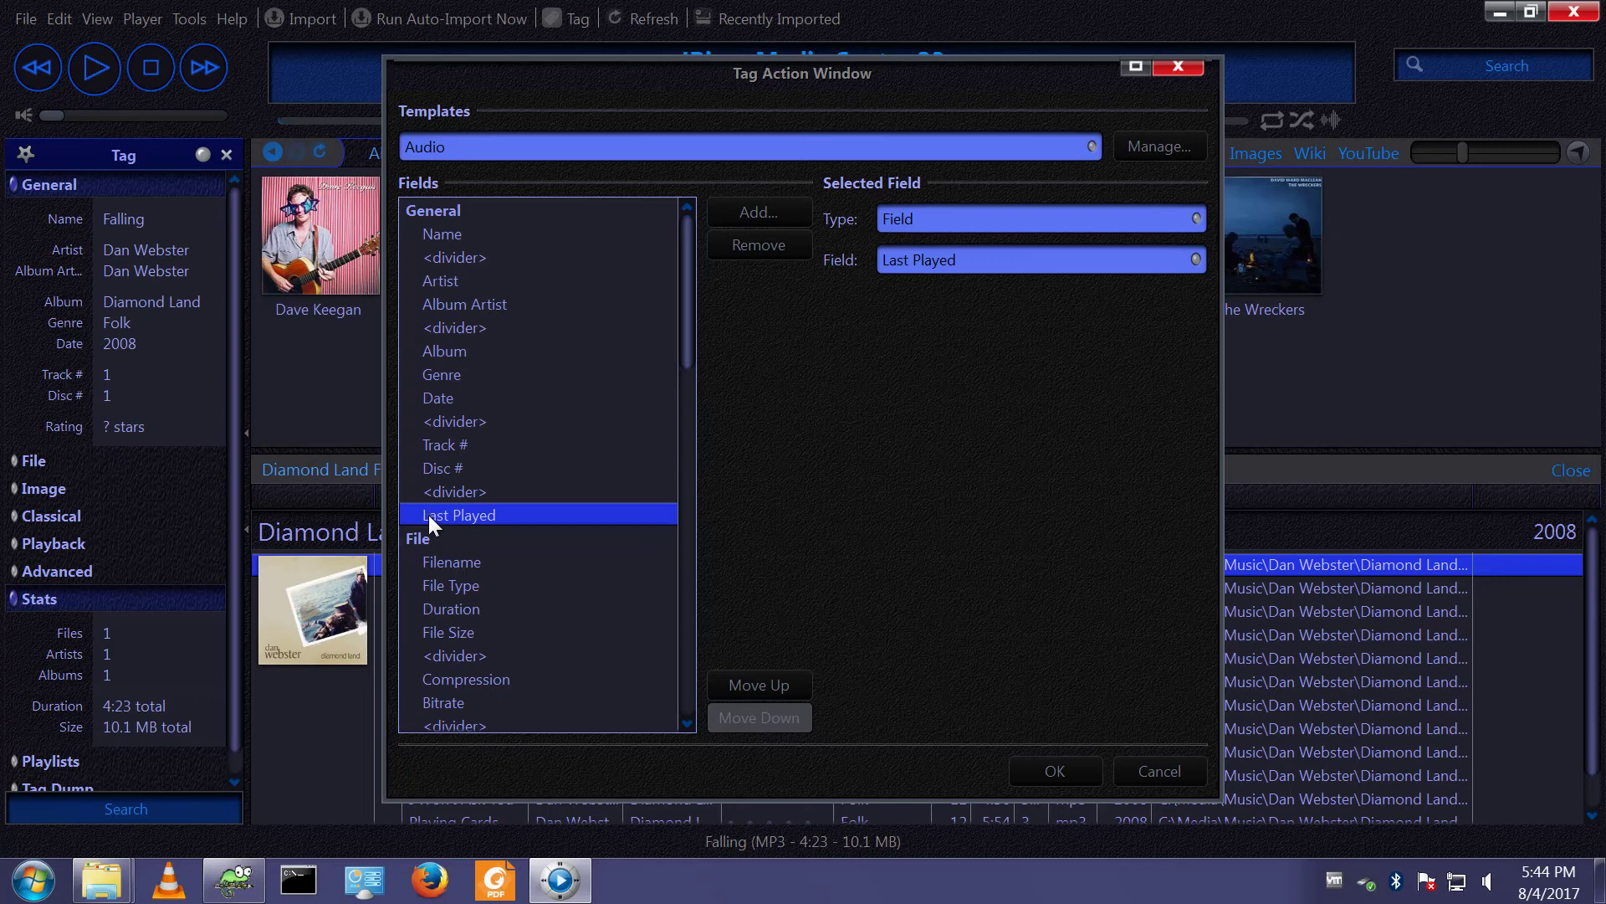
{"action": "left_click", "coordinate": [1055, 771]}
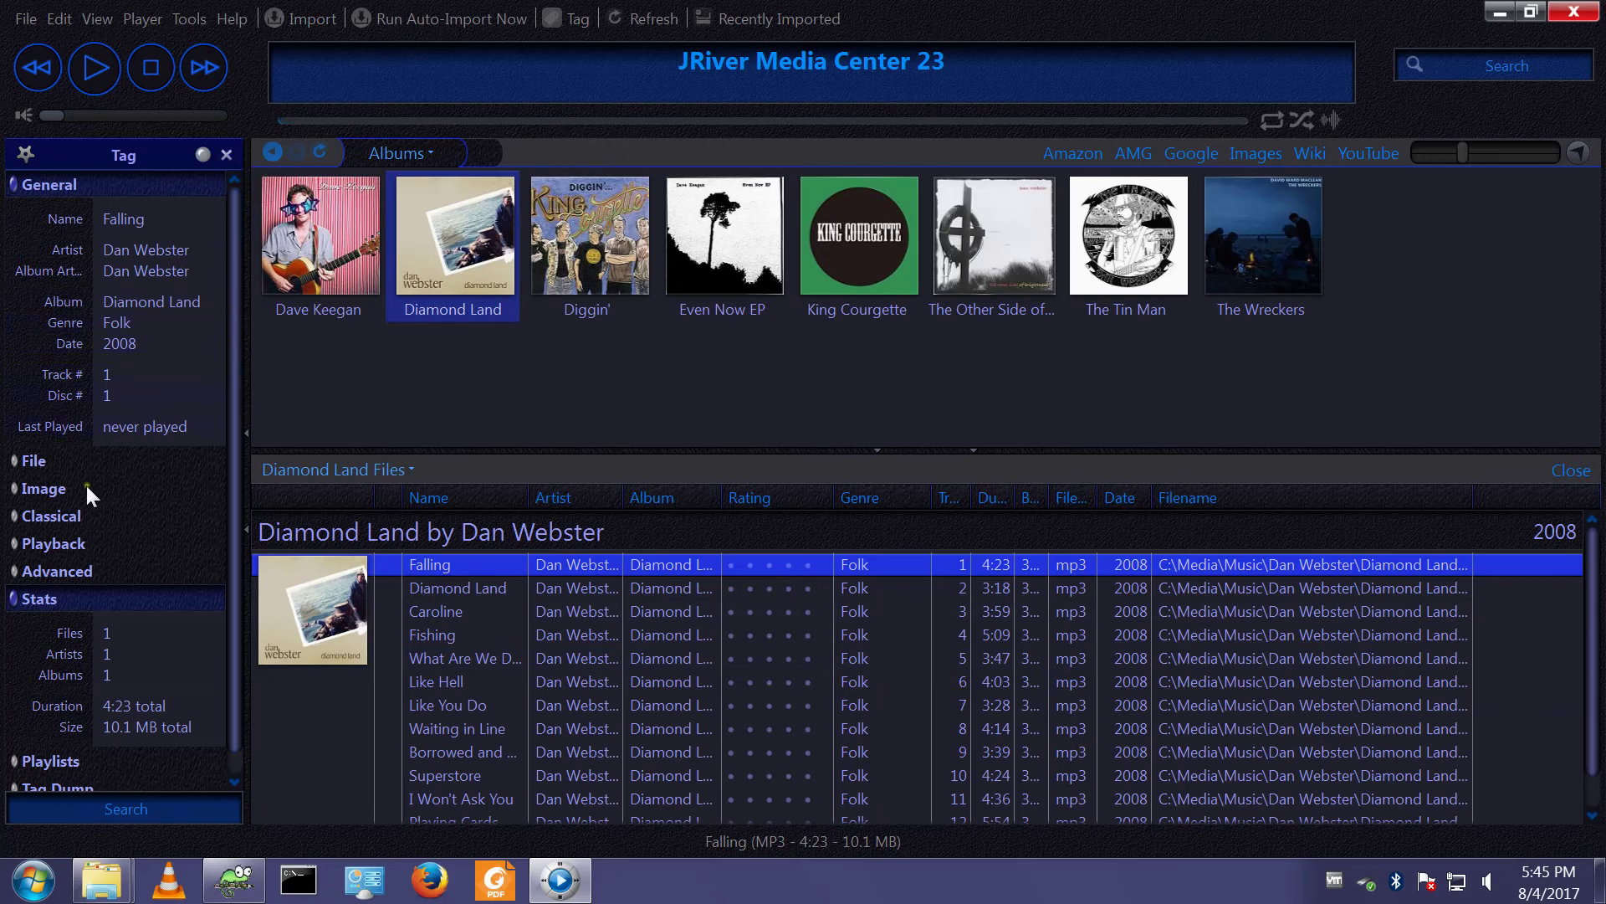
- Expand the Classical tag group for the track Falling
{"action": "left_click", "coordinate": [18, 517]}
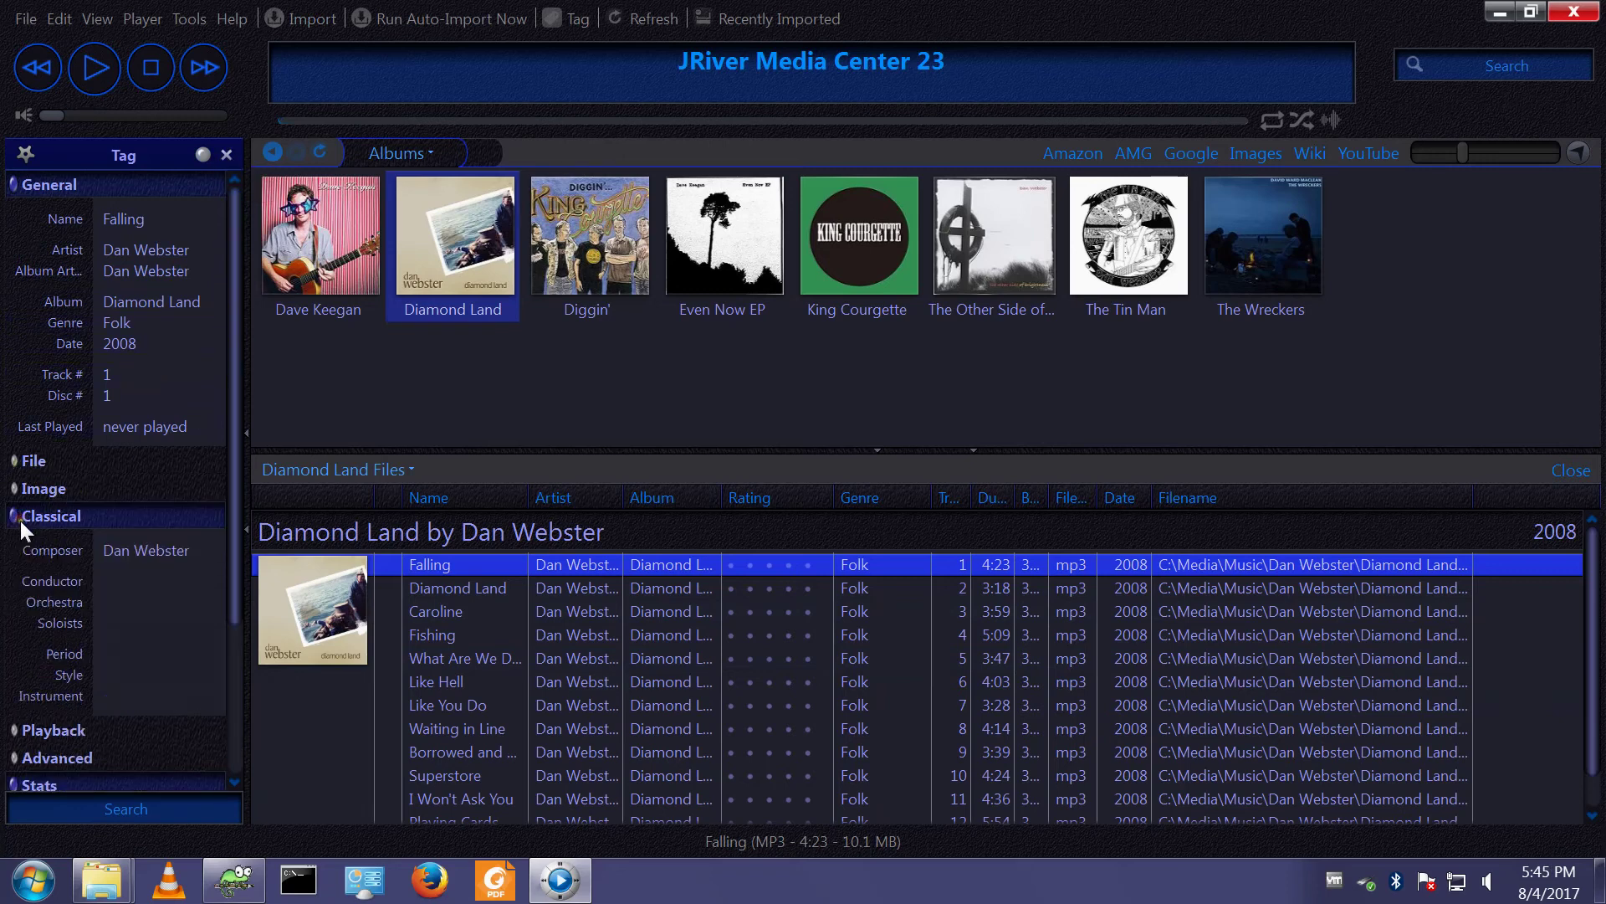